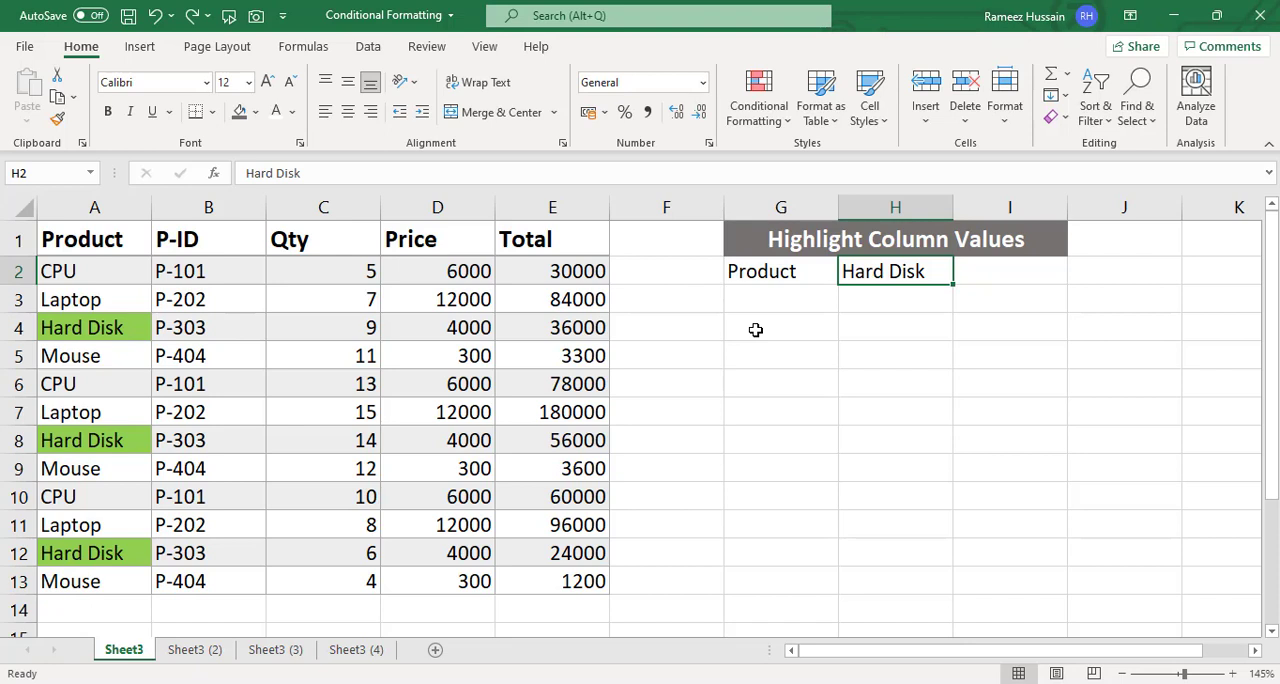
- Test the column-value highlighting on Sheet3 by setting the product in H2 to CPU, followed by Mouse
text(CPU)
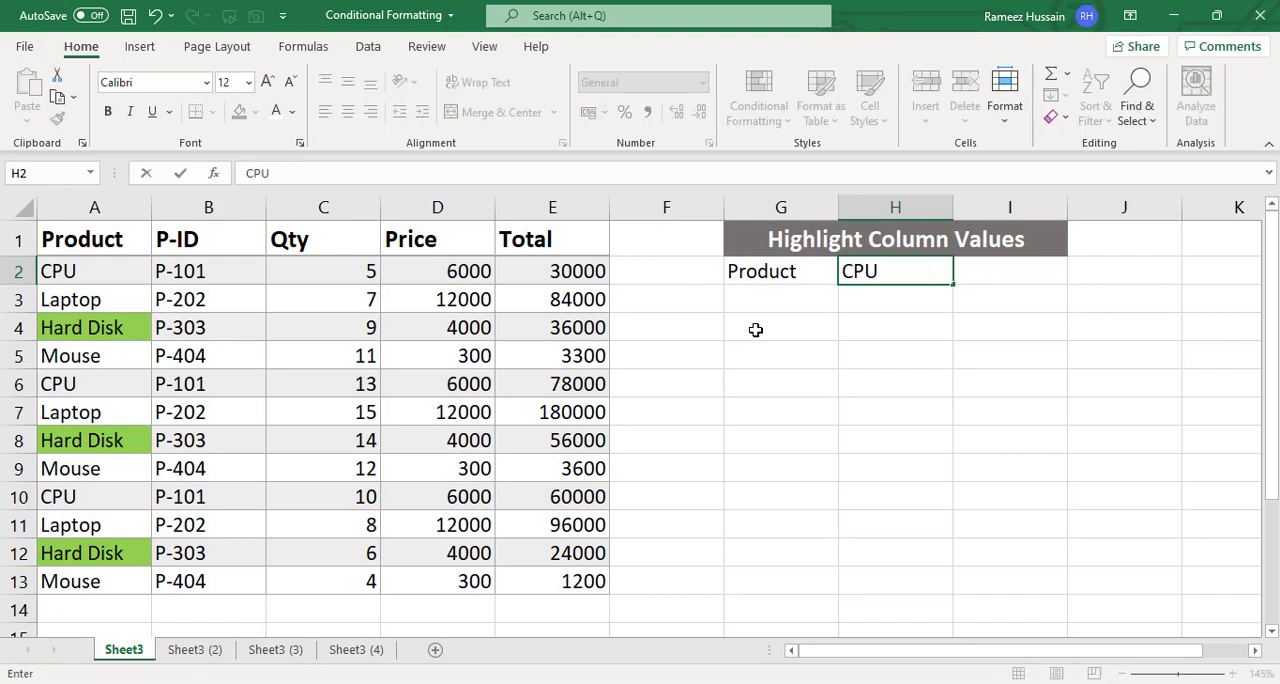
key(Return)
key(Up)
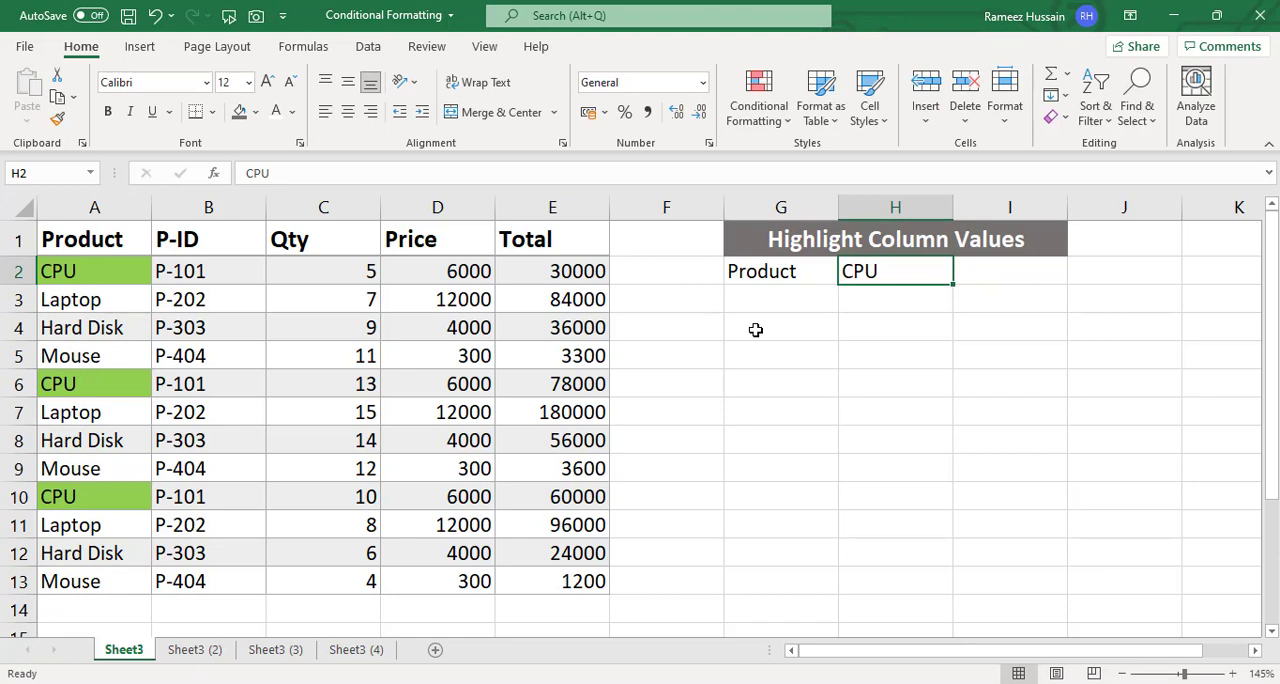
text(Mouse)
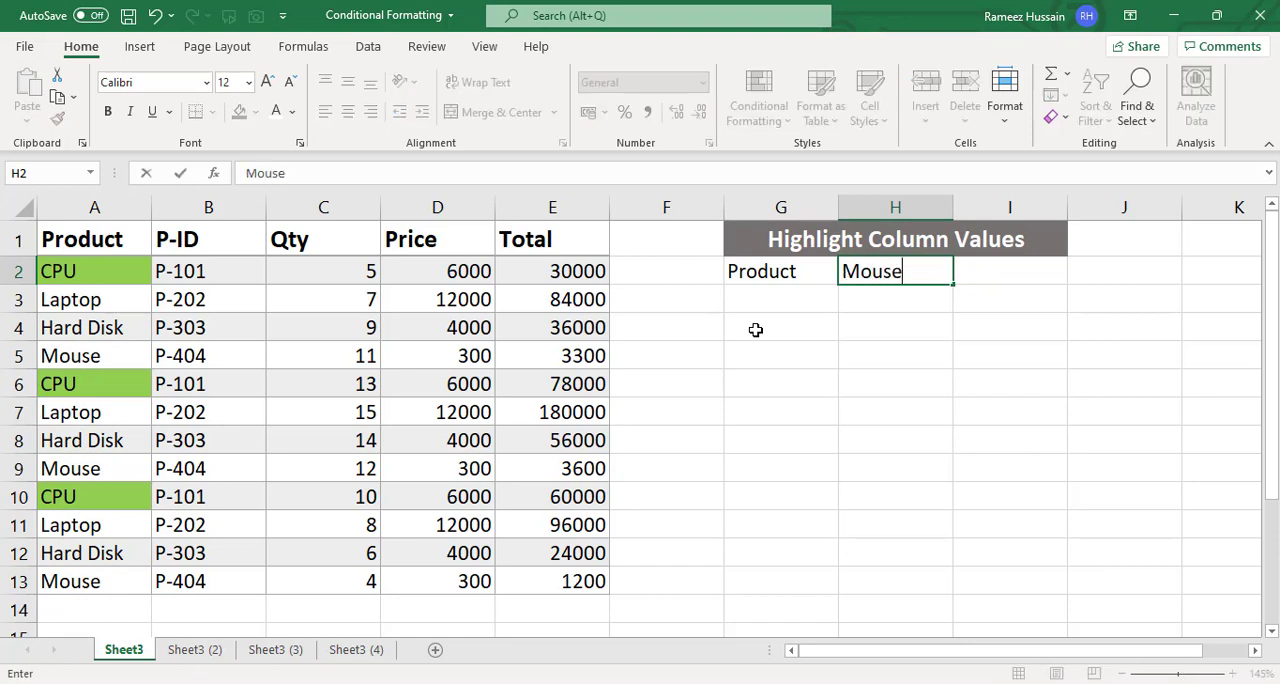
key(Return)
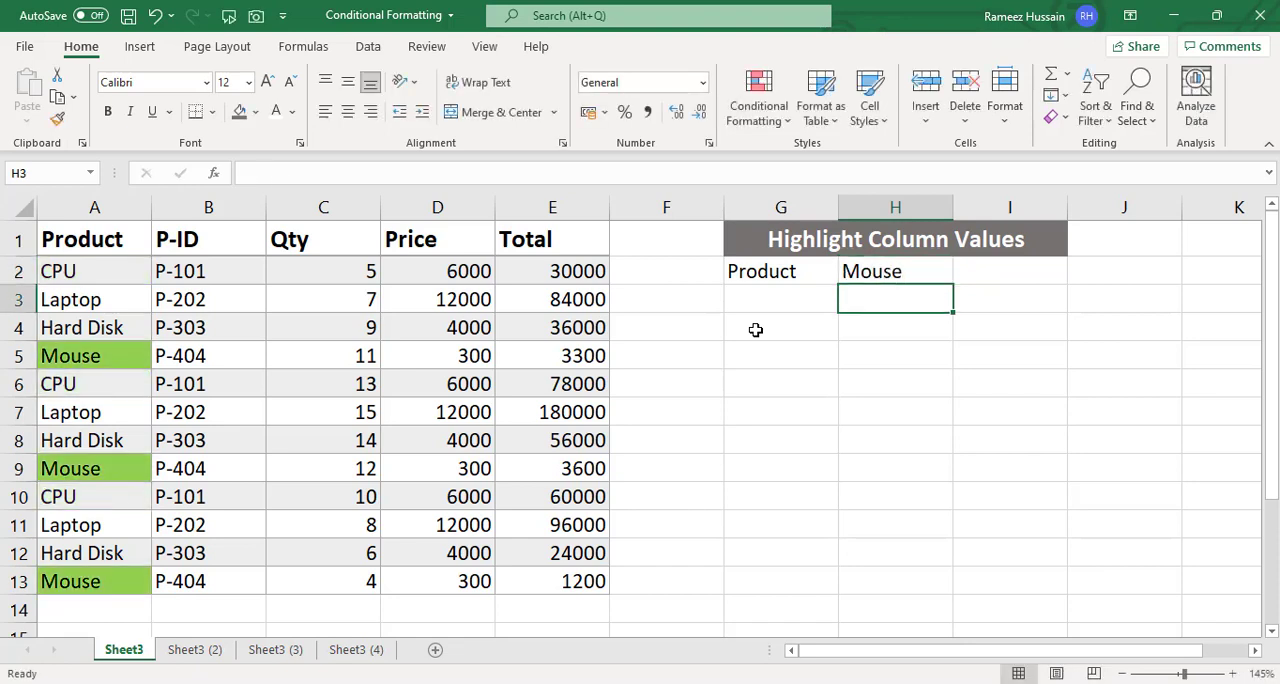
key(Up)
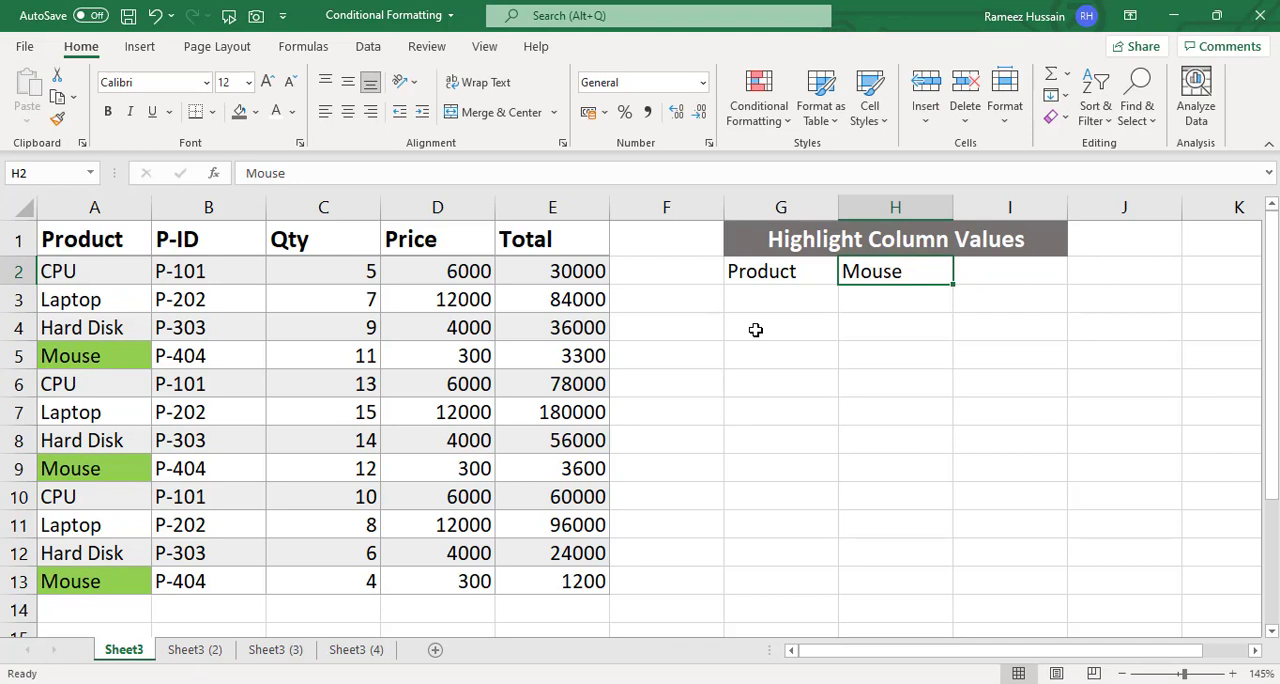
- On Sheet3 (2), test the entire-row highlighting by setting the product in H2 to CPU, followed by Mouse
click(214, 652)
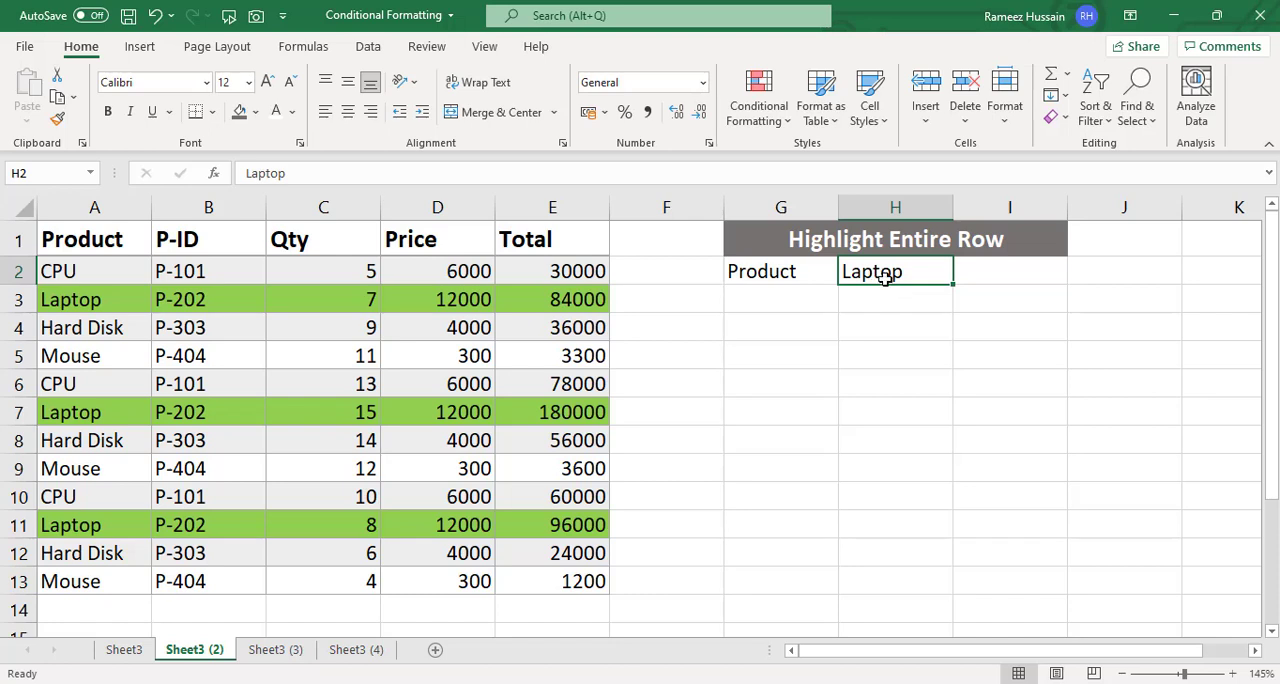
text(CPU)
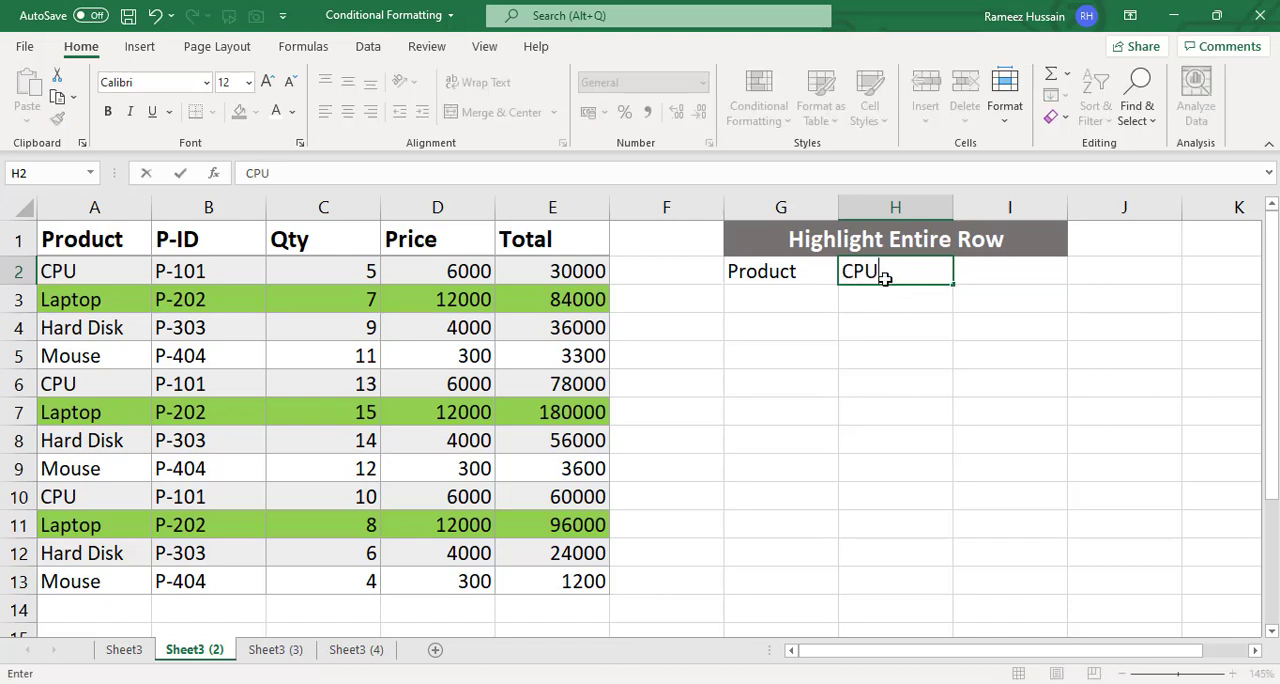
key(Return)
click(885, 279)
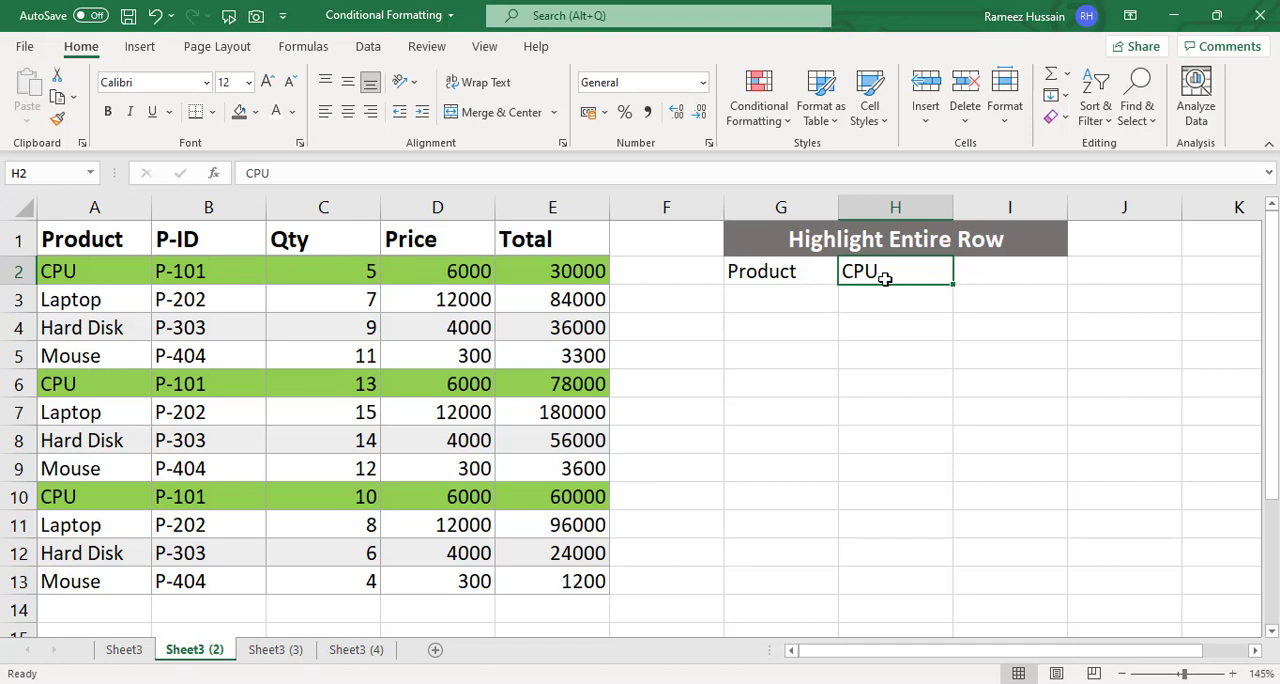
text(Mouse)
key(Return)
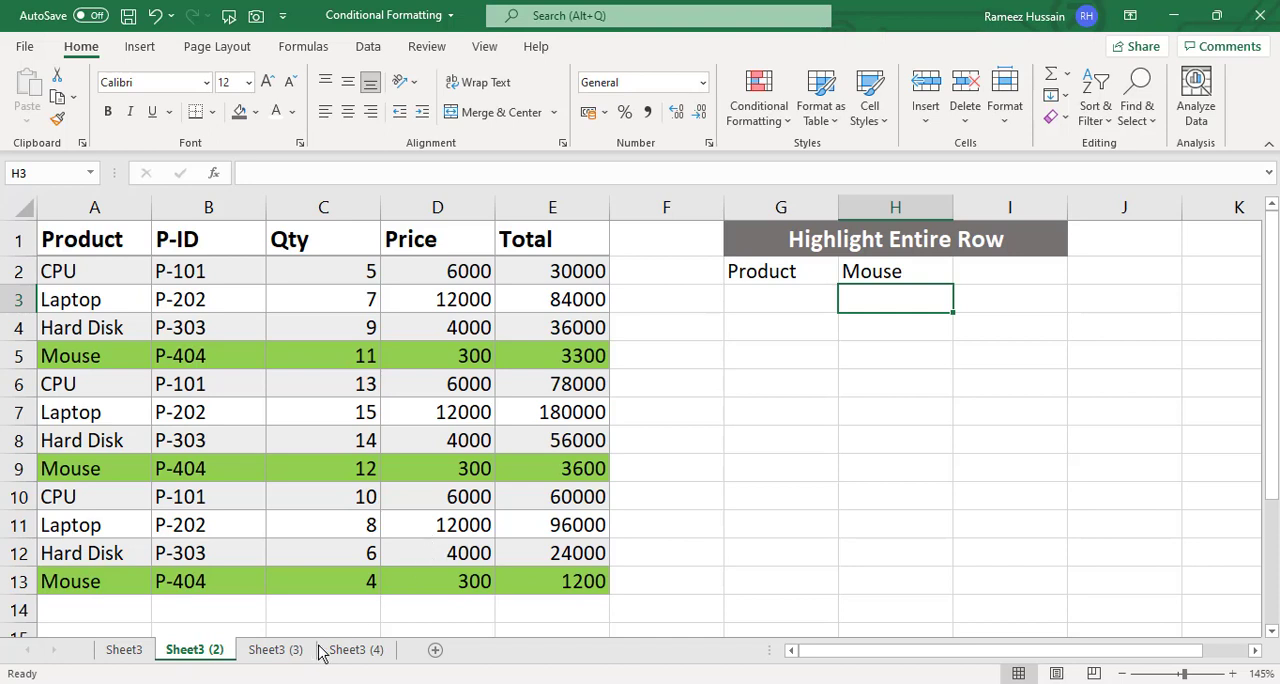
- On Sheet3 (3), set the column heading in H2 to Product to test the column highlighting
click(275, 650)
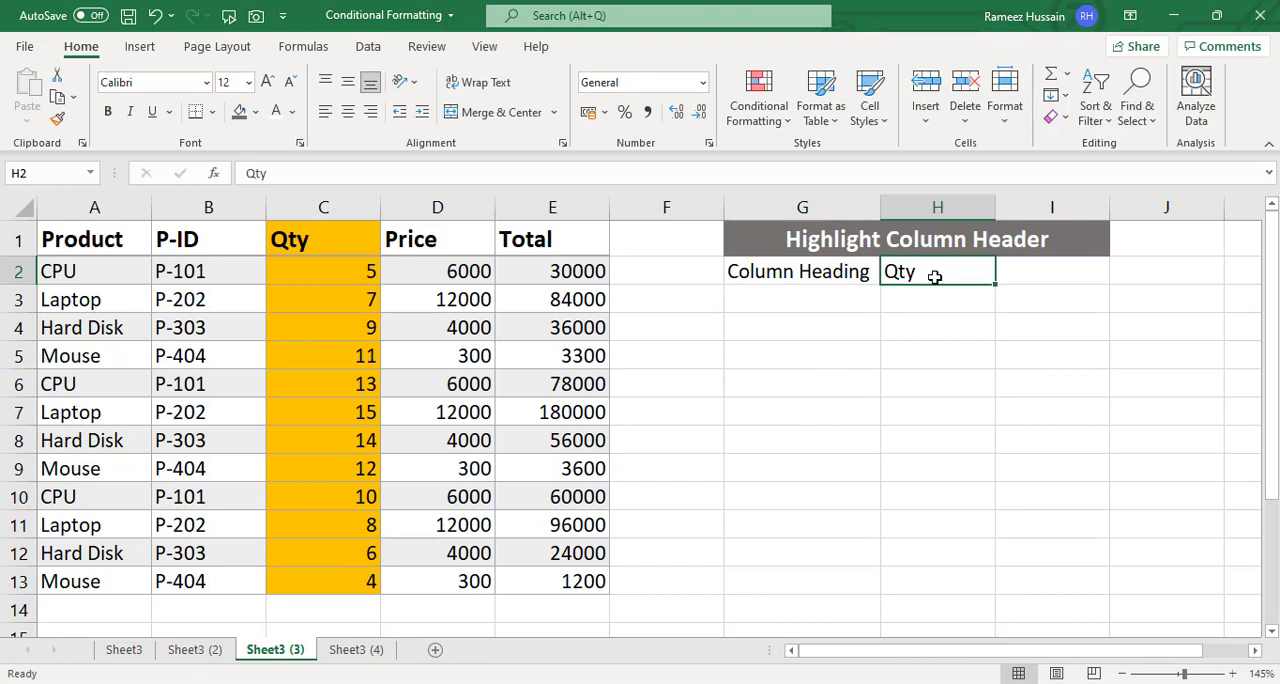
text(Product)
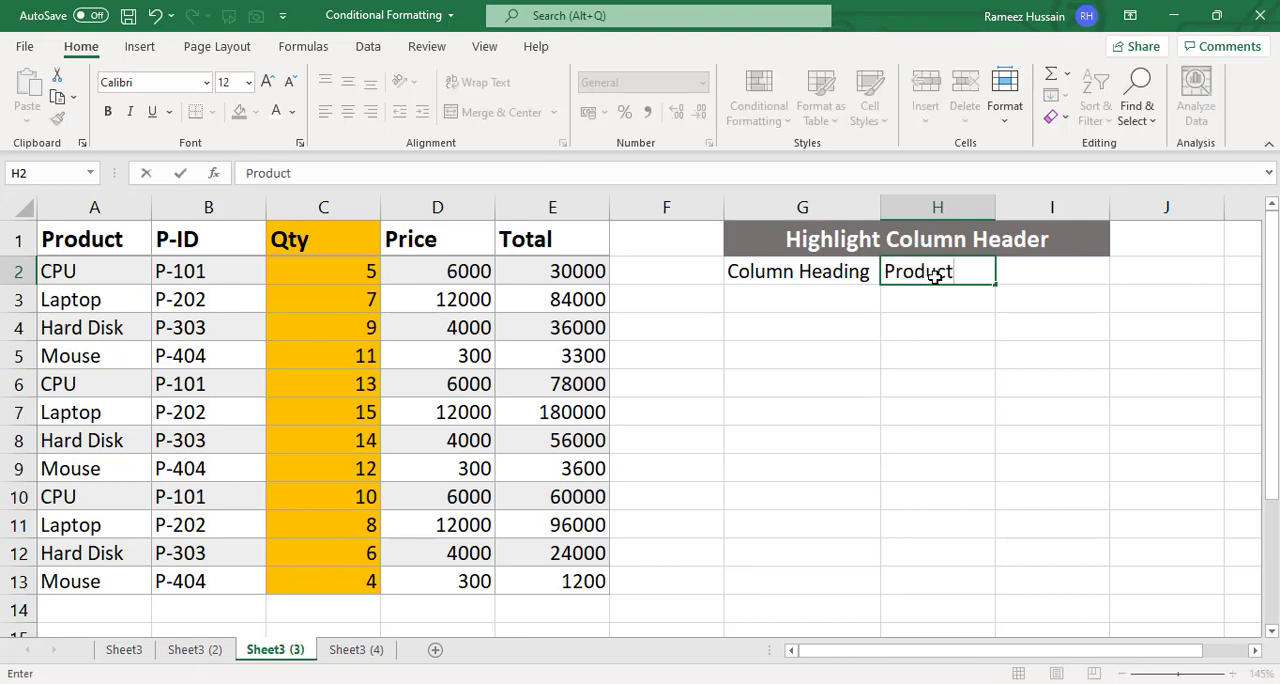
key(ctrl+Return)
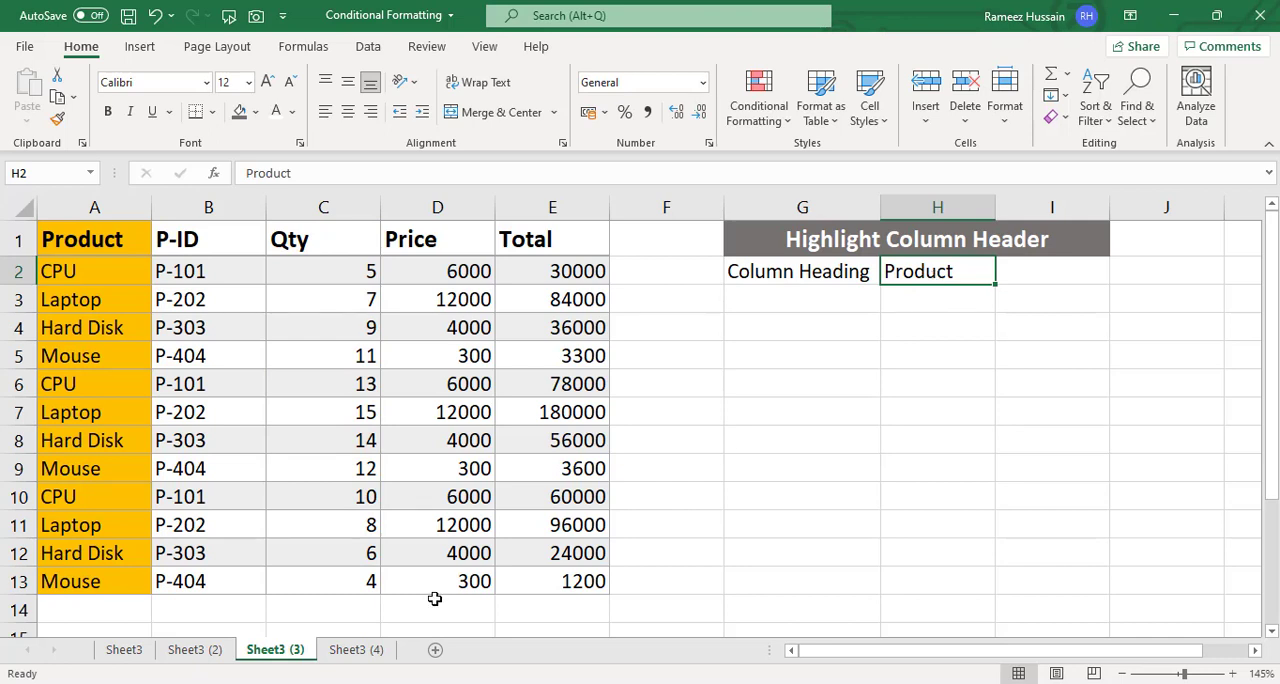
- On Sheet3 (4), set the column heading in H3 to Total to test the row and column highlighting
click(356, 650)
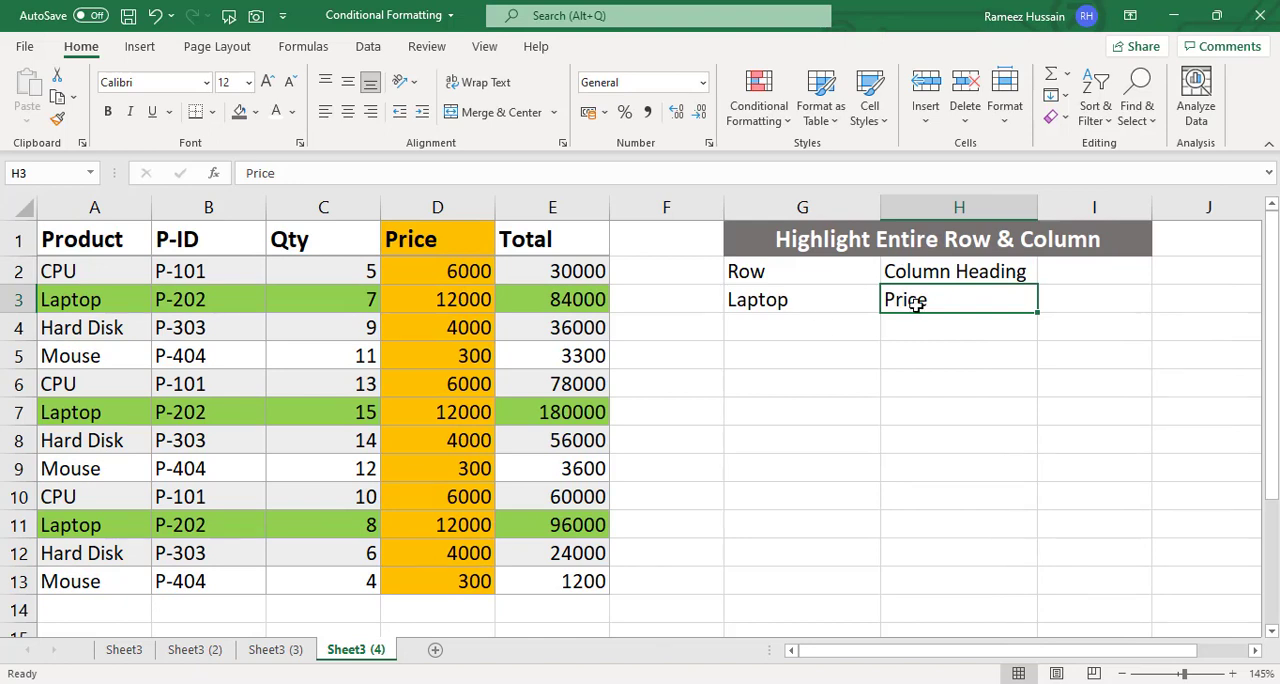
click(836, 305)
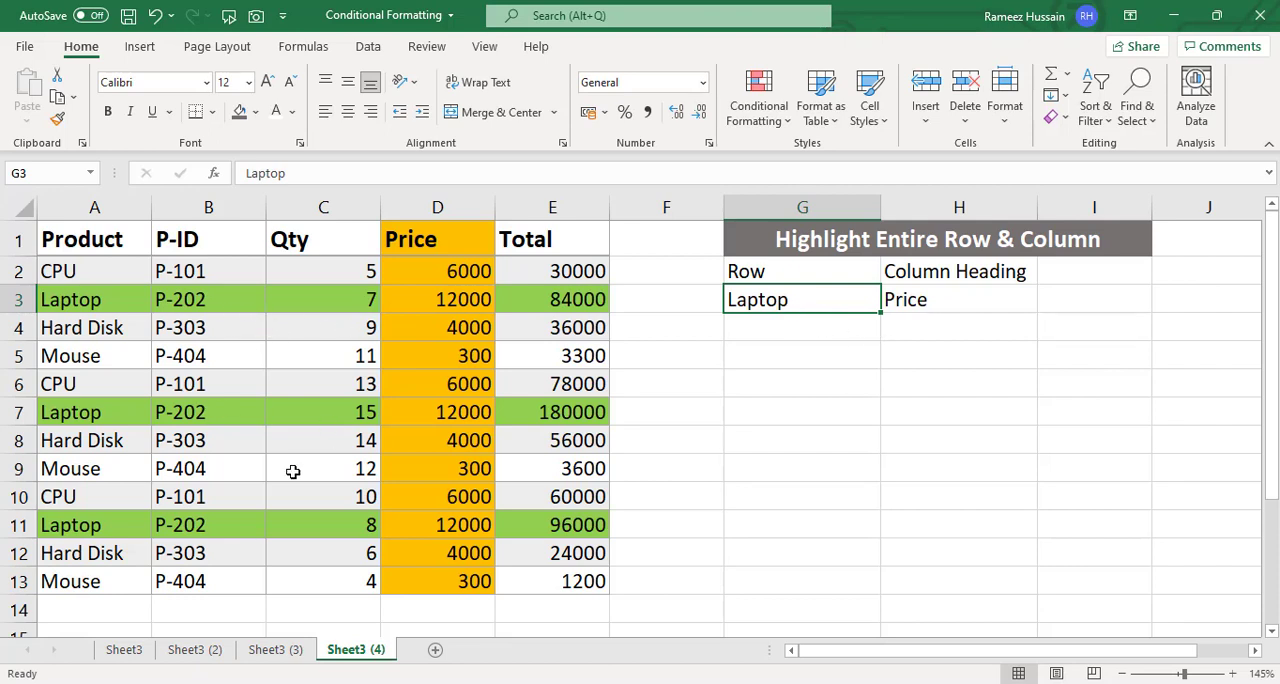
click(952, 300)
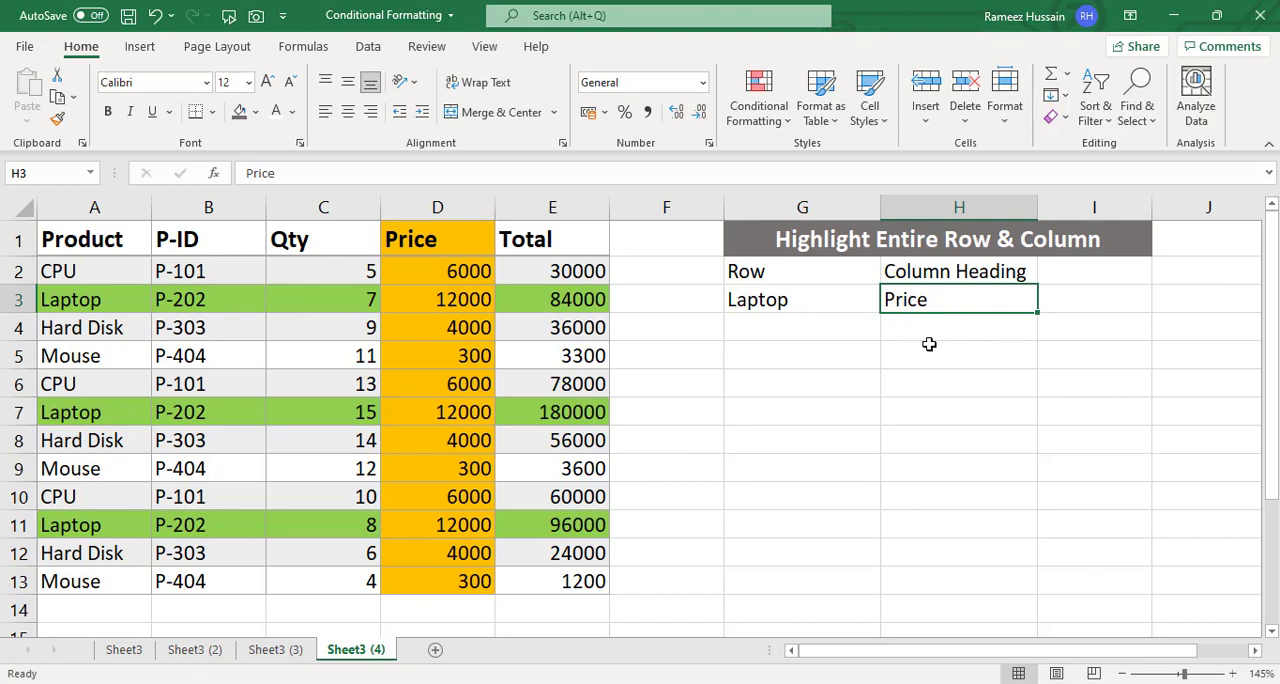
text(Total)
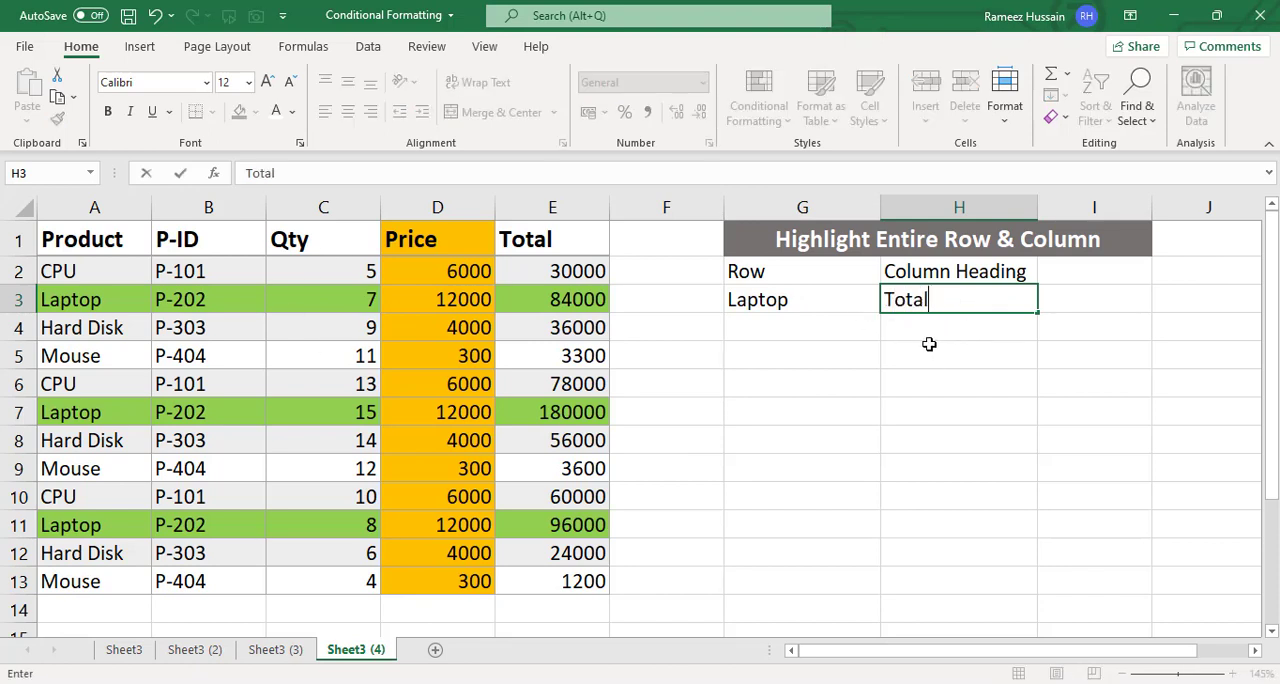
key(Return)
key(Up)
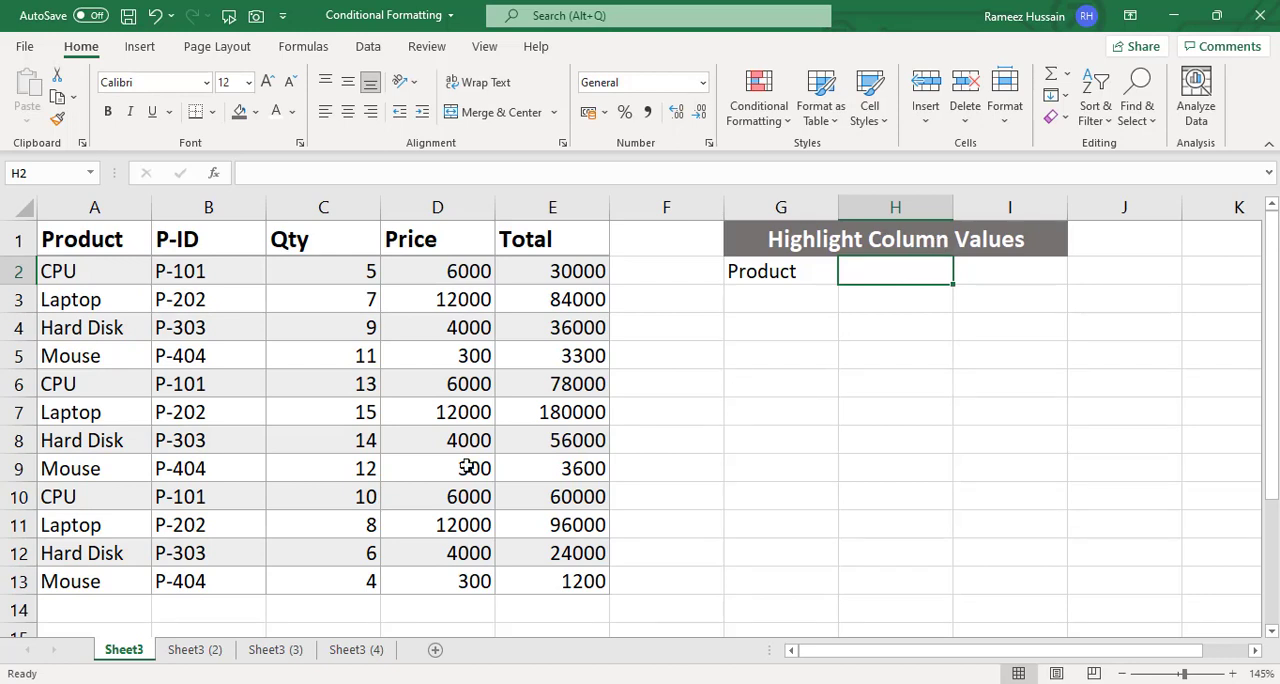
- Start a new formula-based conditional formatting rule for the product names in A2:A13 on Sheet3
drag(80, 271, 86, 576)
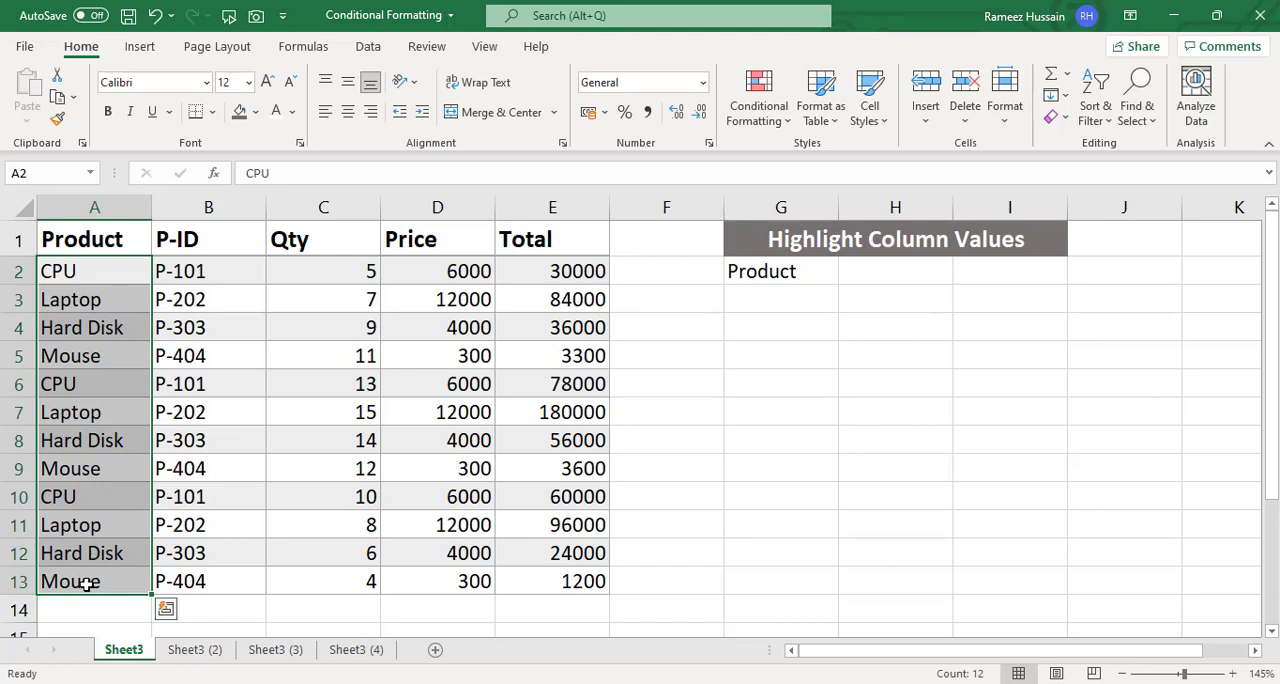
click(780, 118)
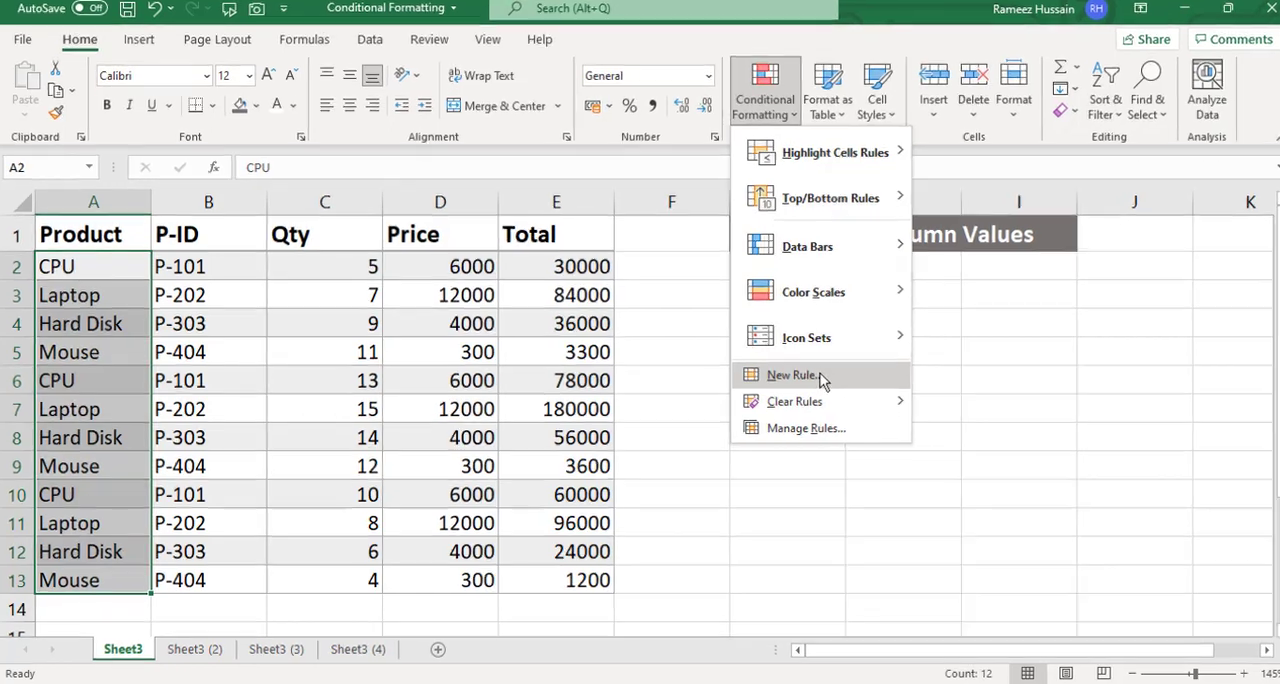
click(815, 381)
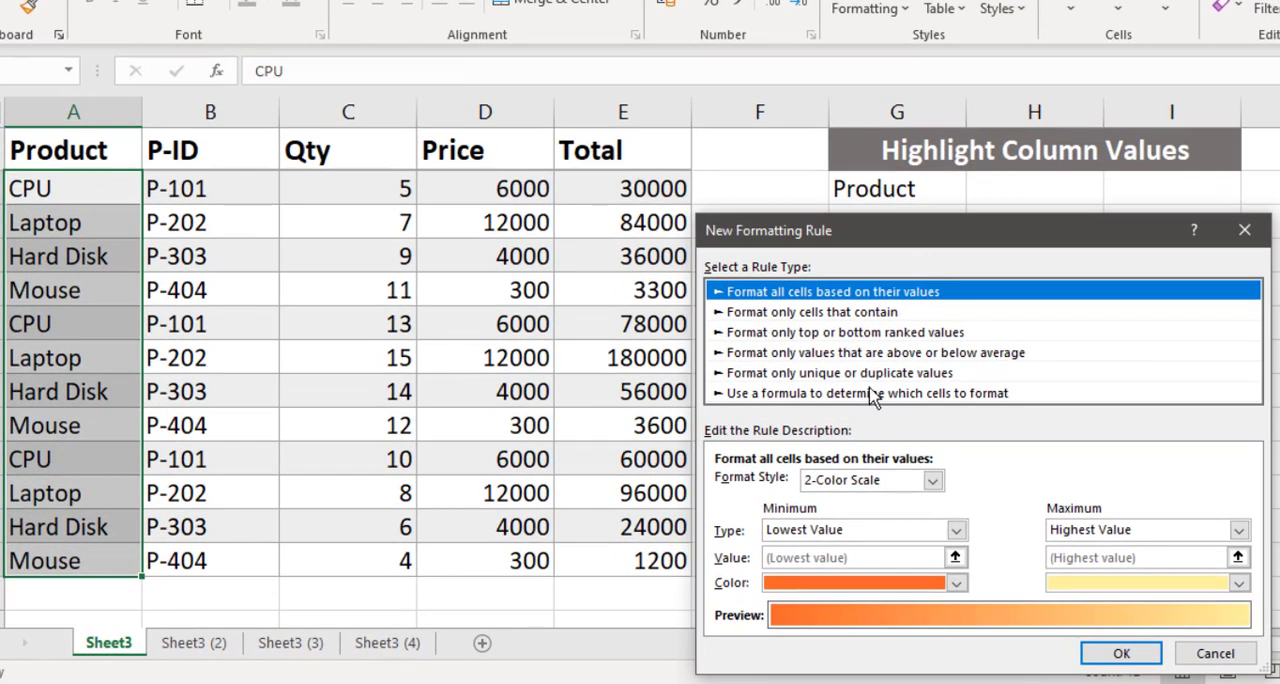
click(815, 393)
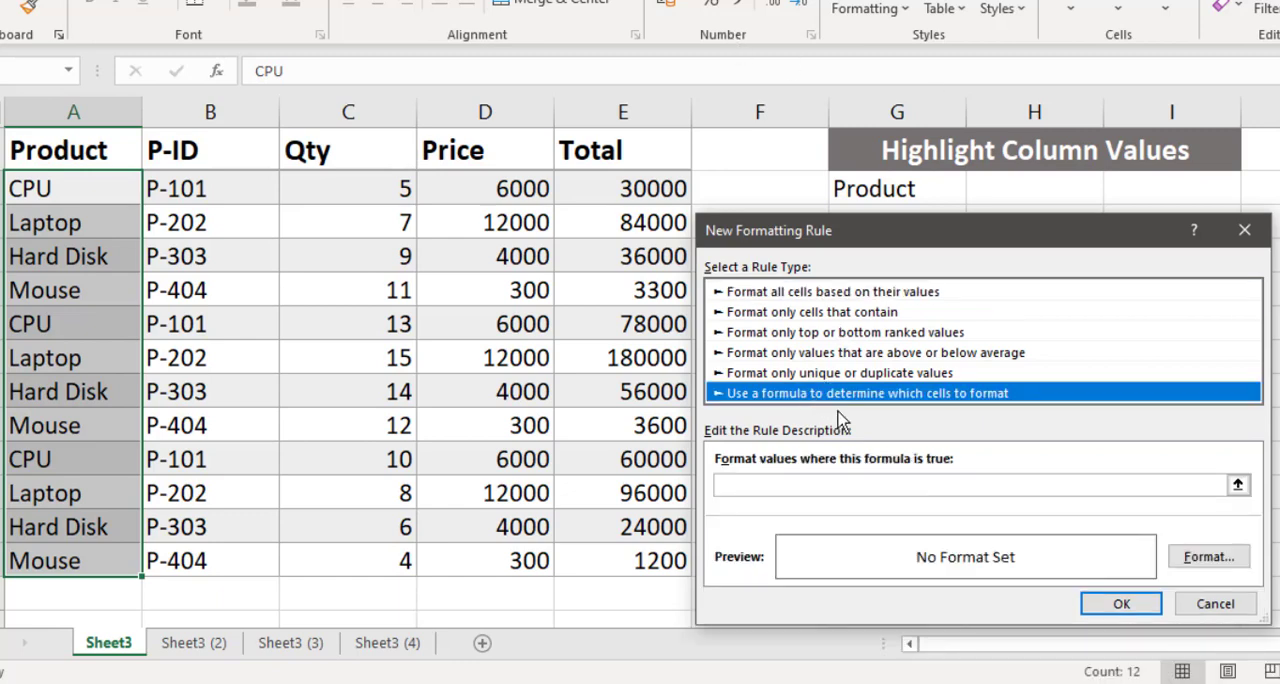
- Enter =A2=$H$2 as the rule's formula, with a relative reference to A2 and an absolute one to H2
click(784, 487)
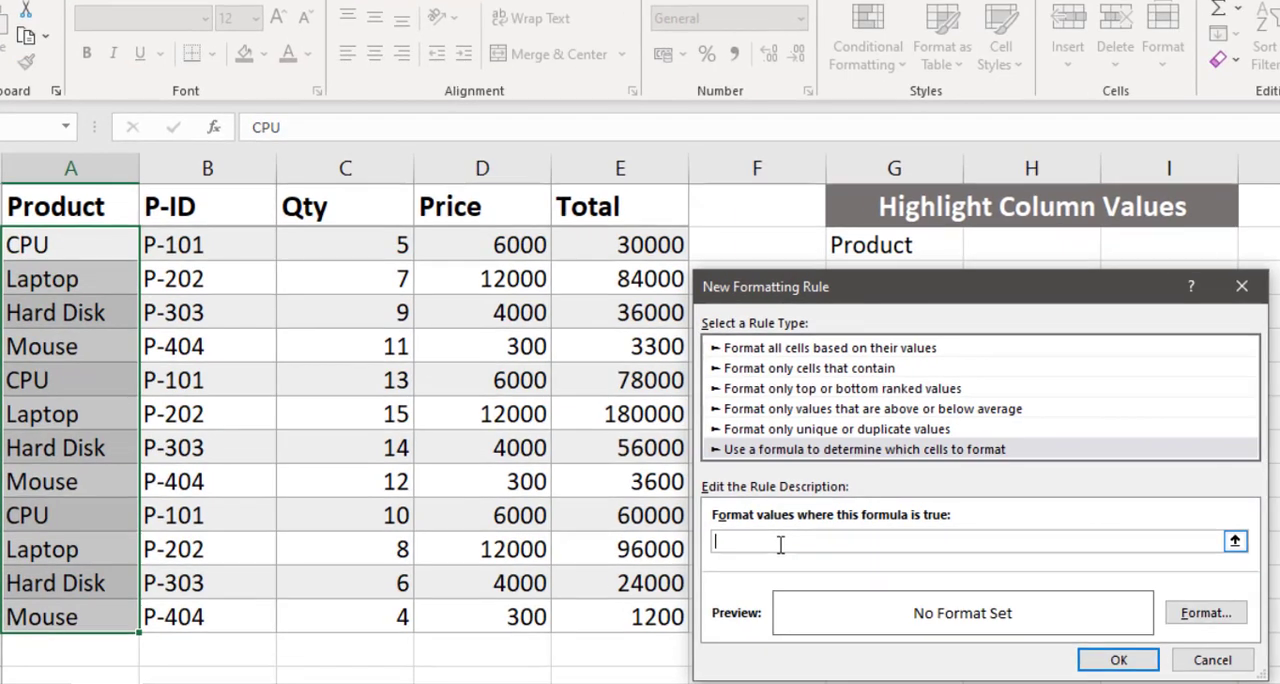
click(88, 244)
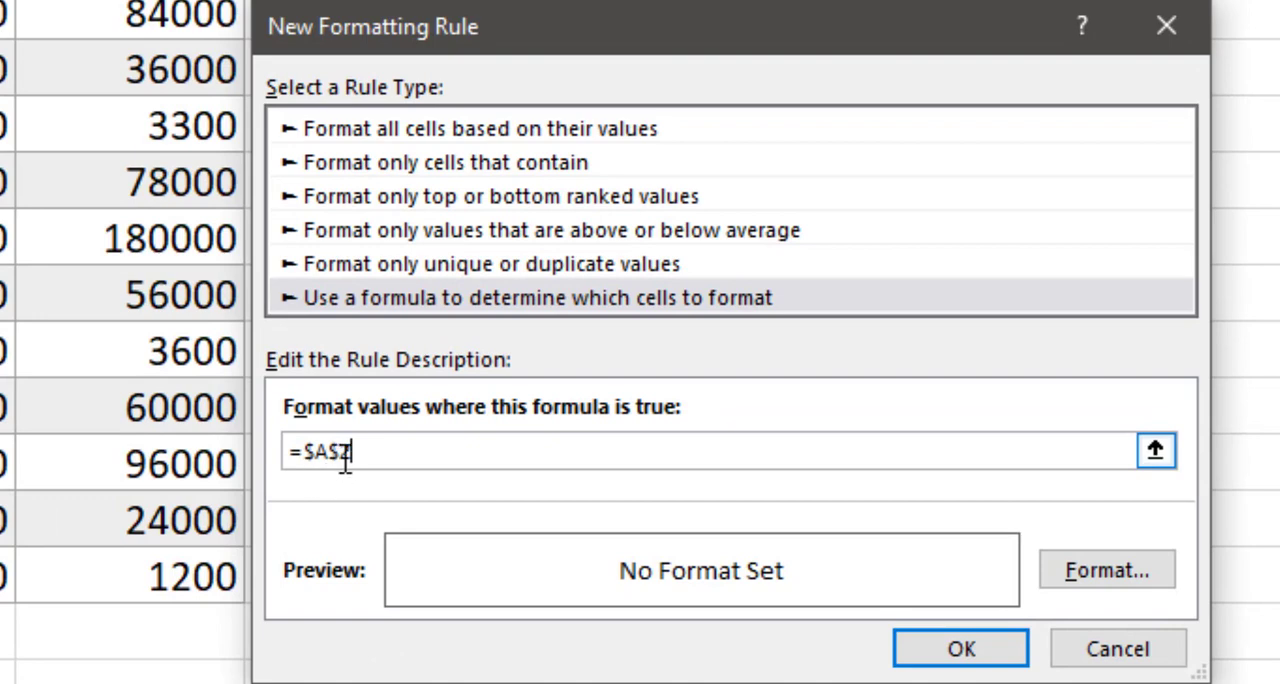
key(Left)
key(BackSpace)
key(Left)
key(BackSpace)
key(End)
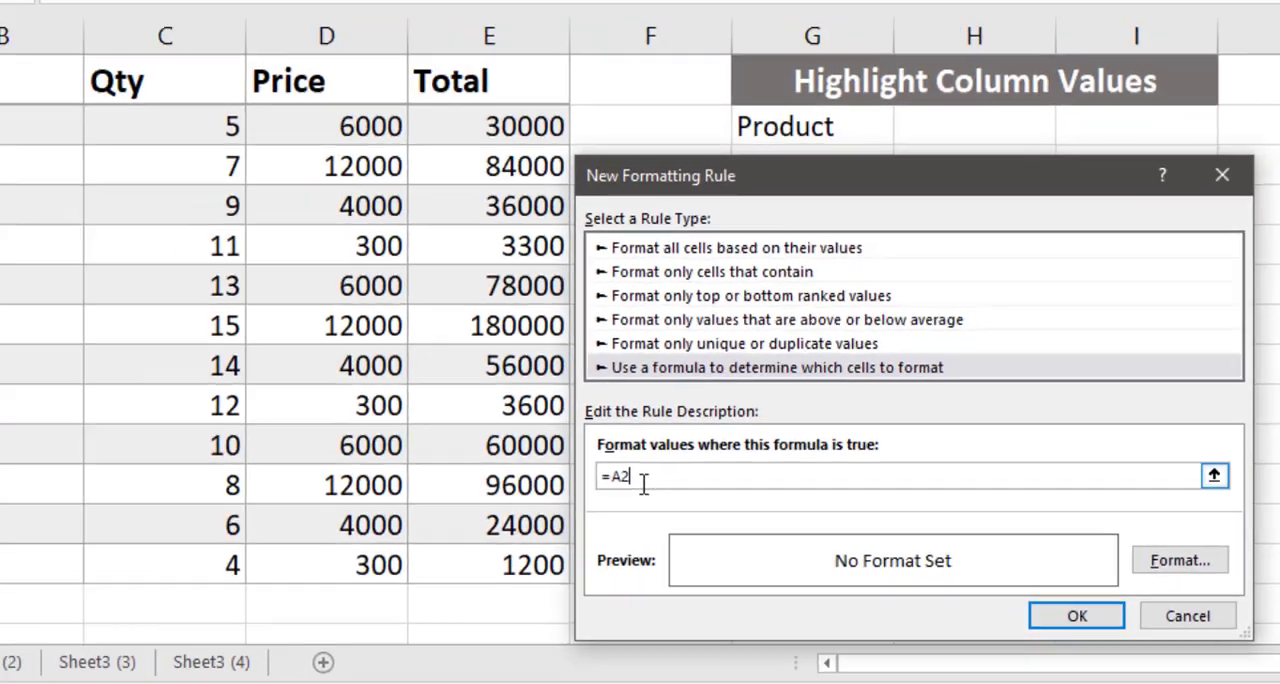
text(=)
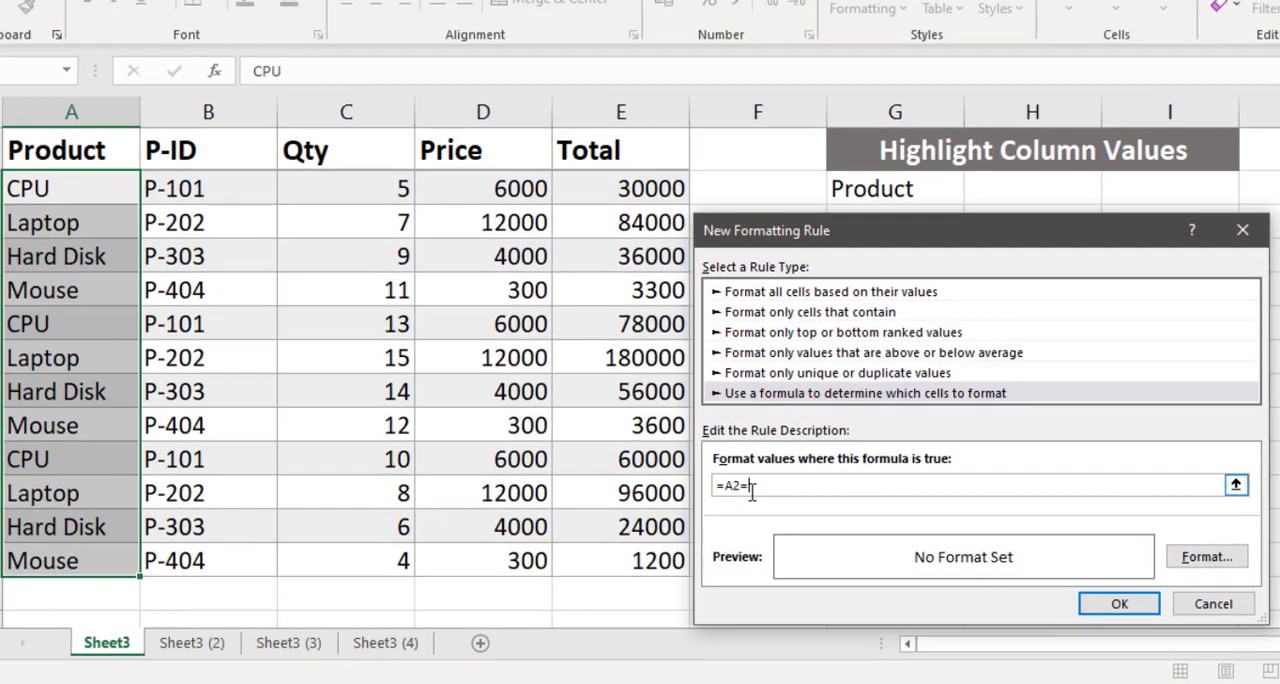
click(985, 189)
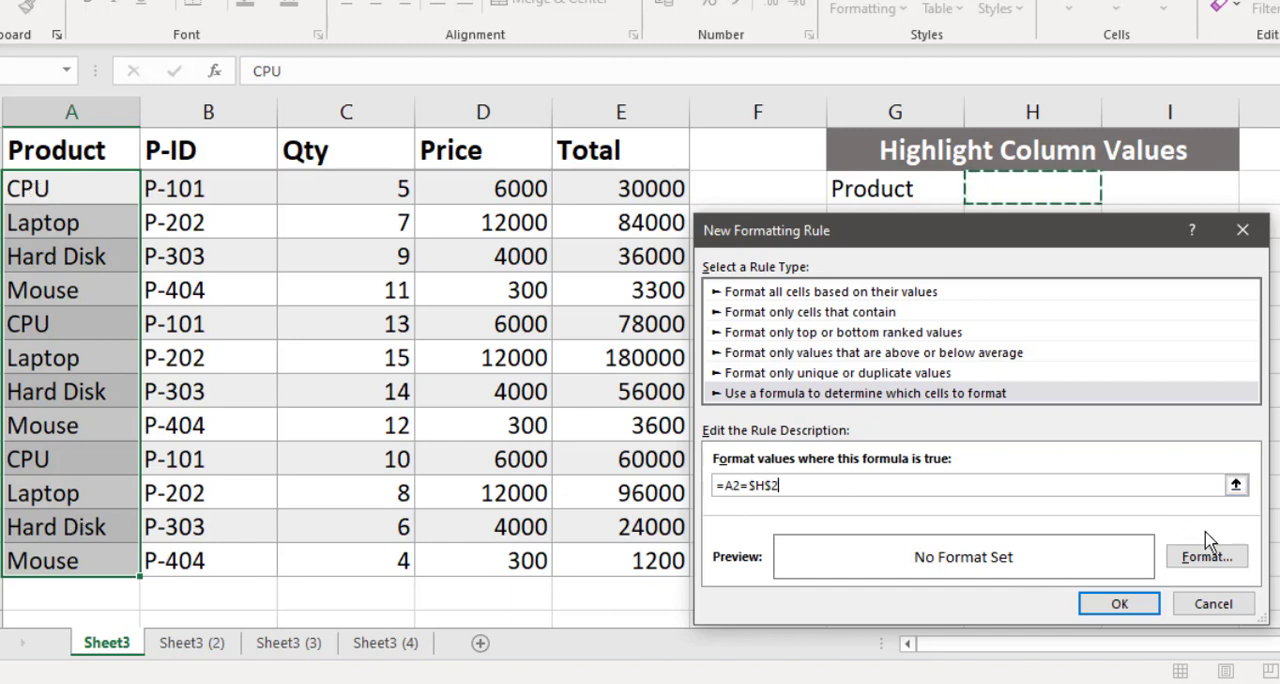
- Give the rule a light green background fill and apply it to the product column
click(1207, 563)
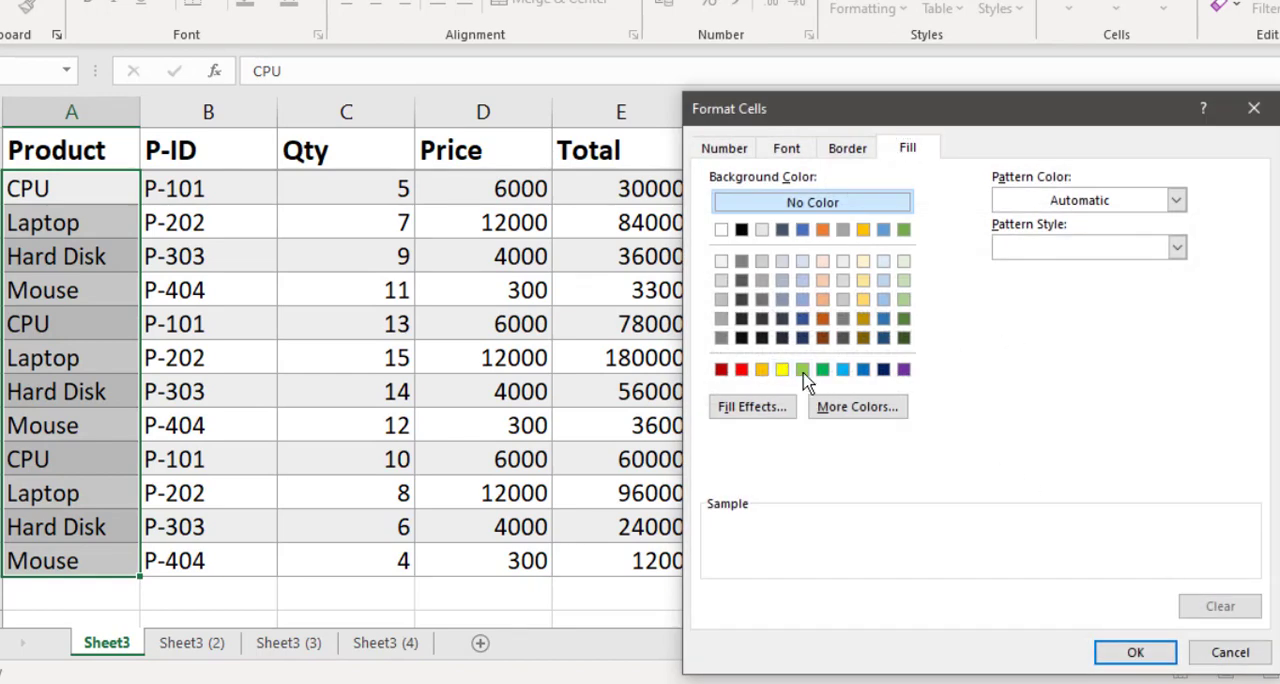
click(803, 372)
click(1120, 664)
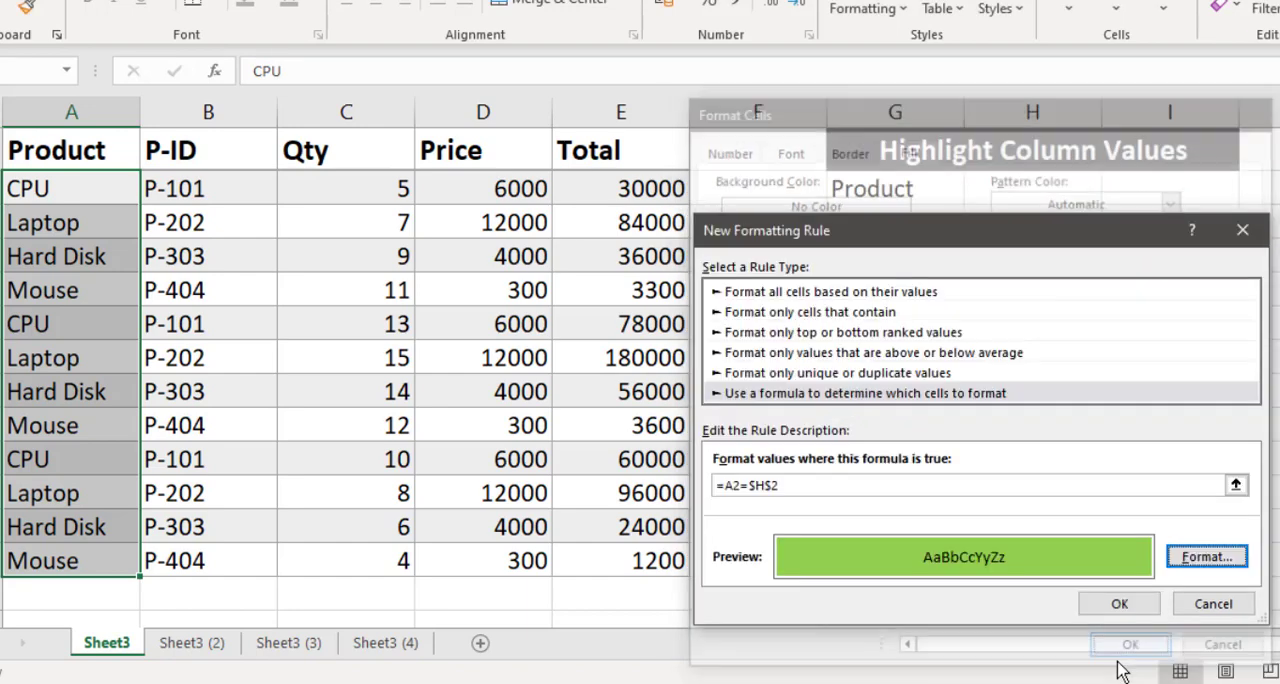
click(1137, 608)
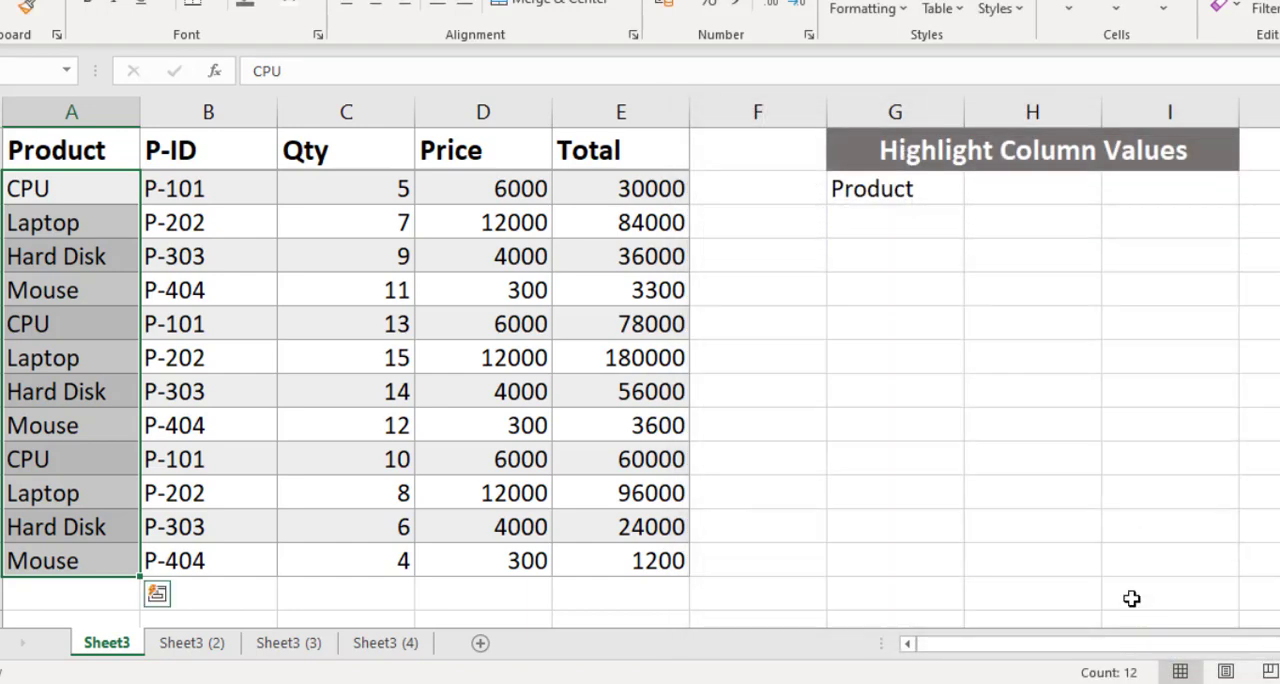
- Test the new rule by setting the product in H2 to CPU, followed by Hard Disk
click(1002, 197)
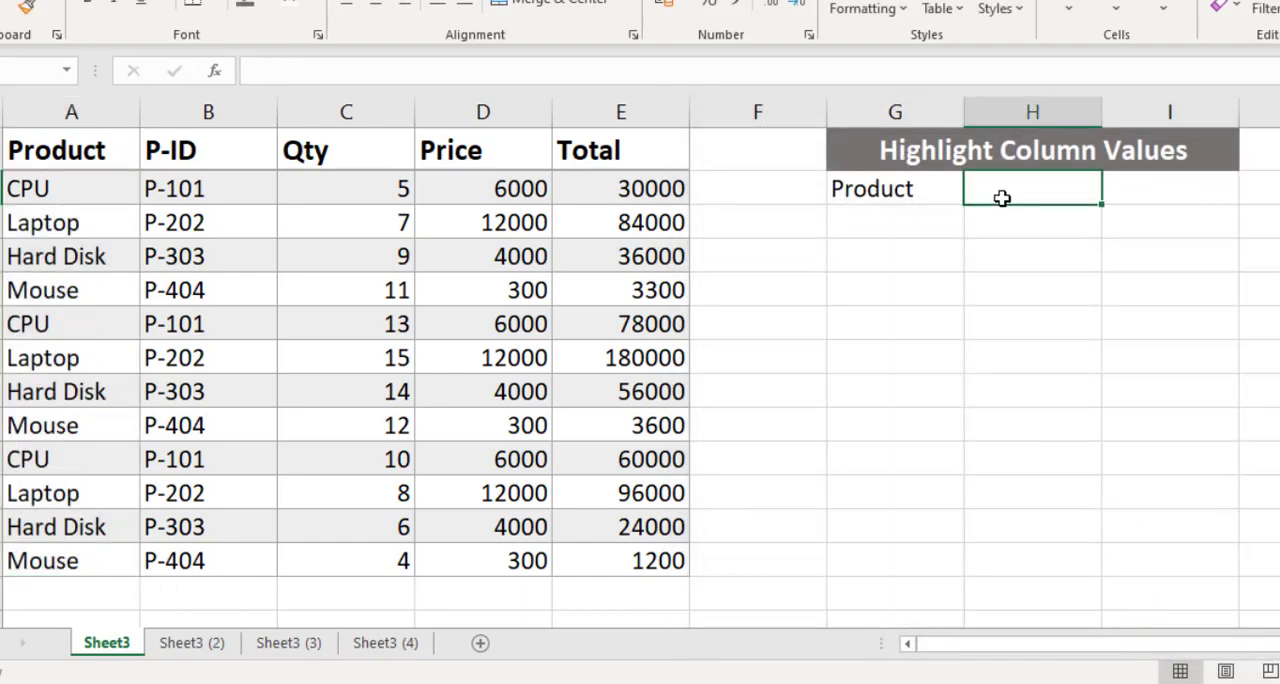
text(CPU)
key(Return)
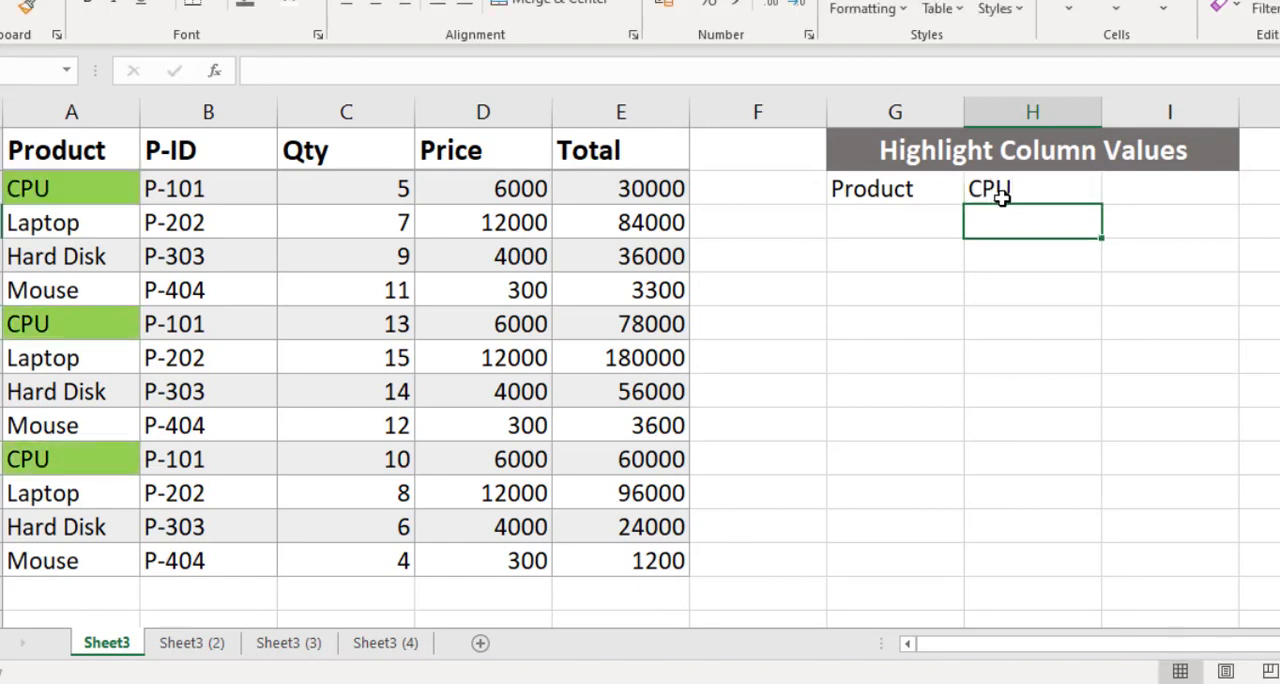
click(1002, 197)
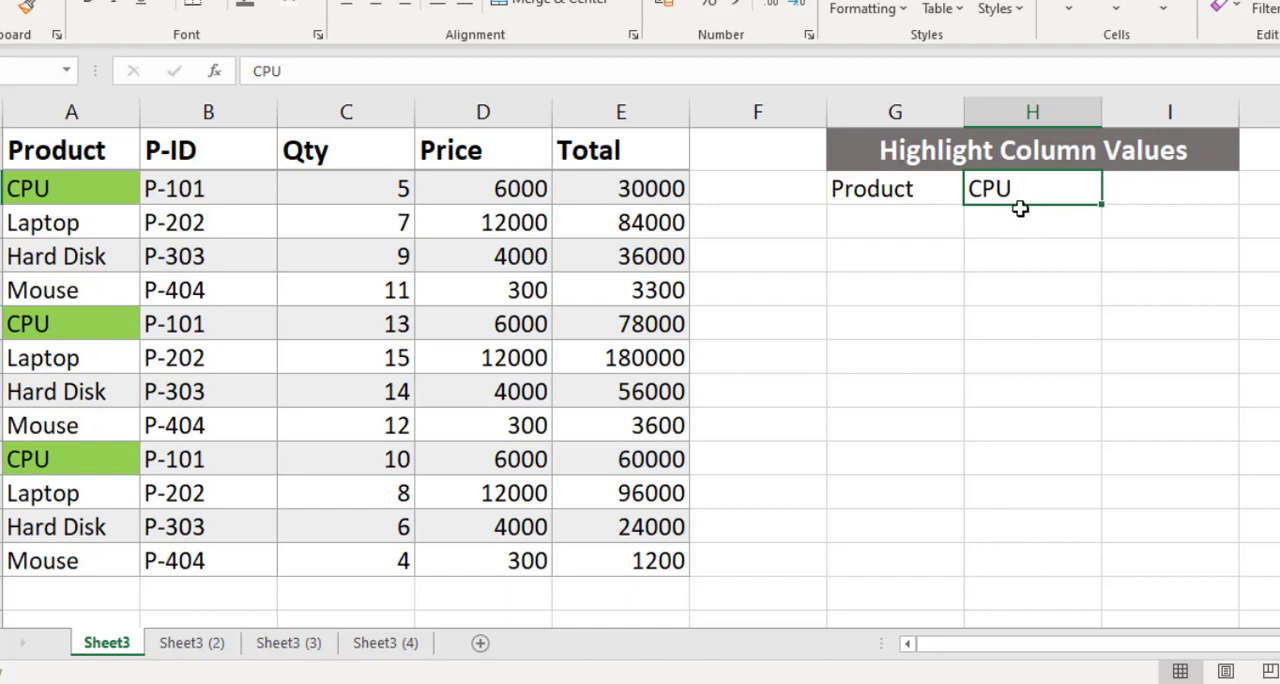
text(Har)
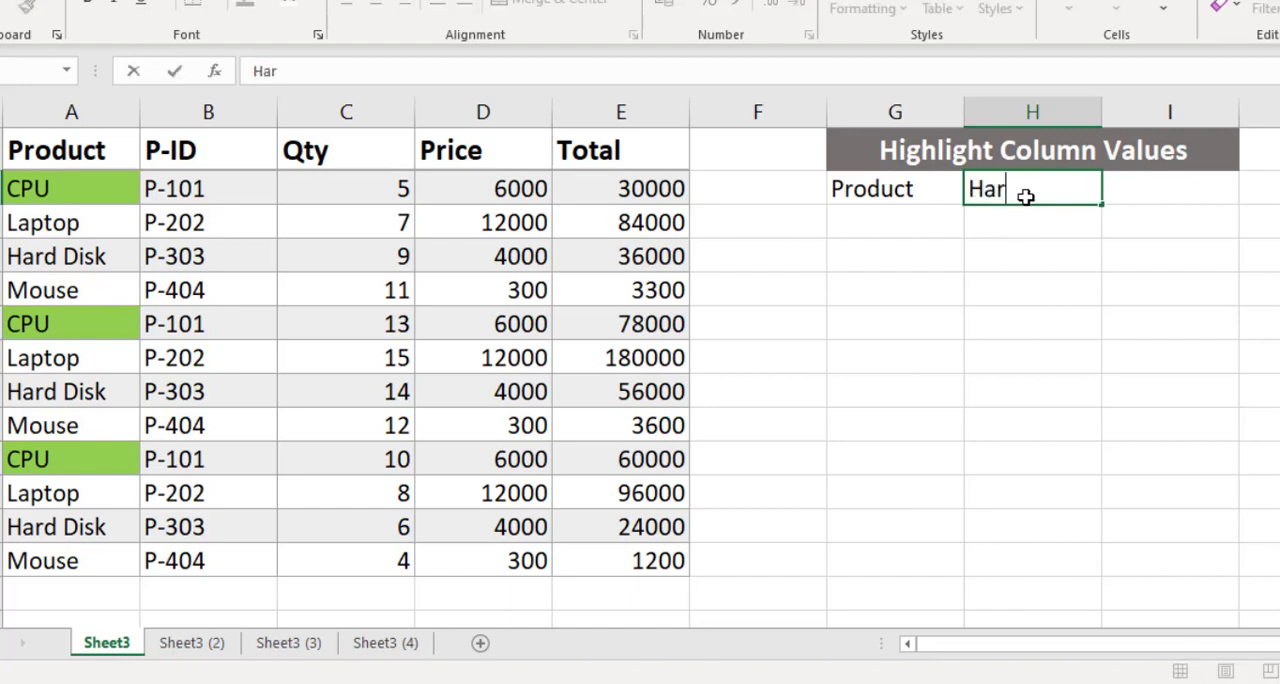
text(d Disk)
key(Return)
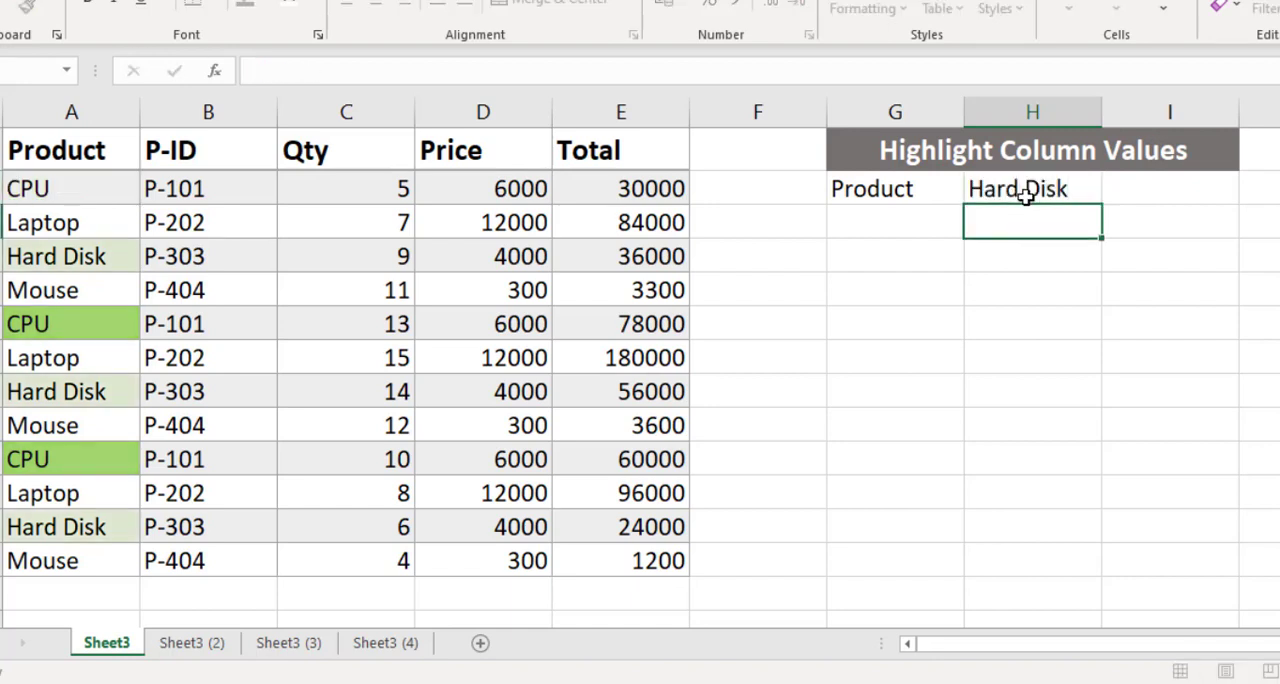
click(1027, 196)
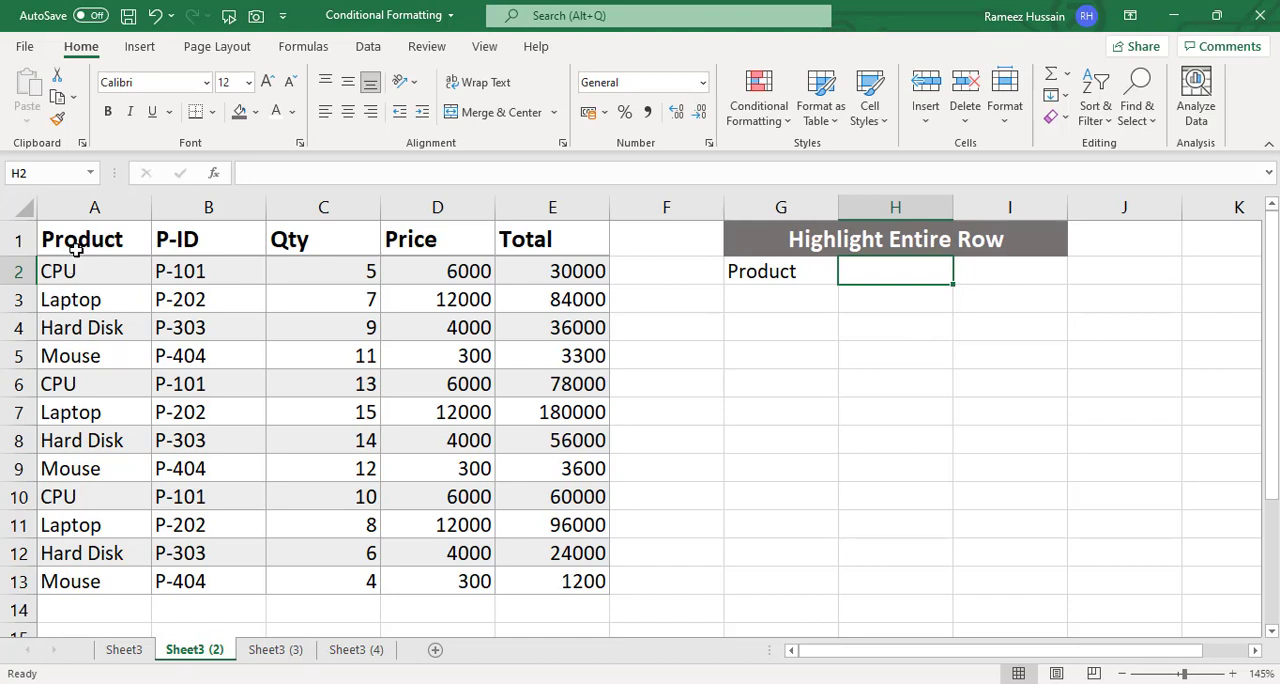
- Start a new formula-based conditional formatting rule for the table data in A2:E13 on Sheet3 (2)
drag(68, 268, 579, 592)
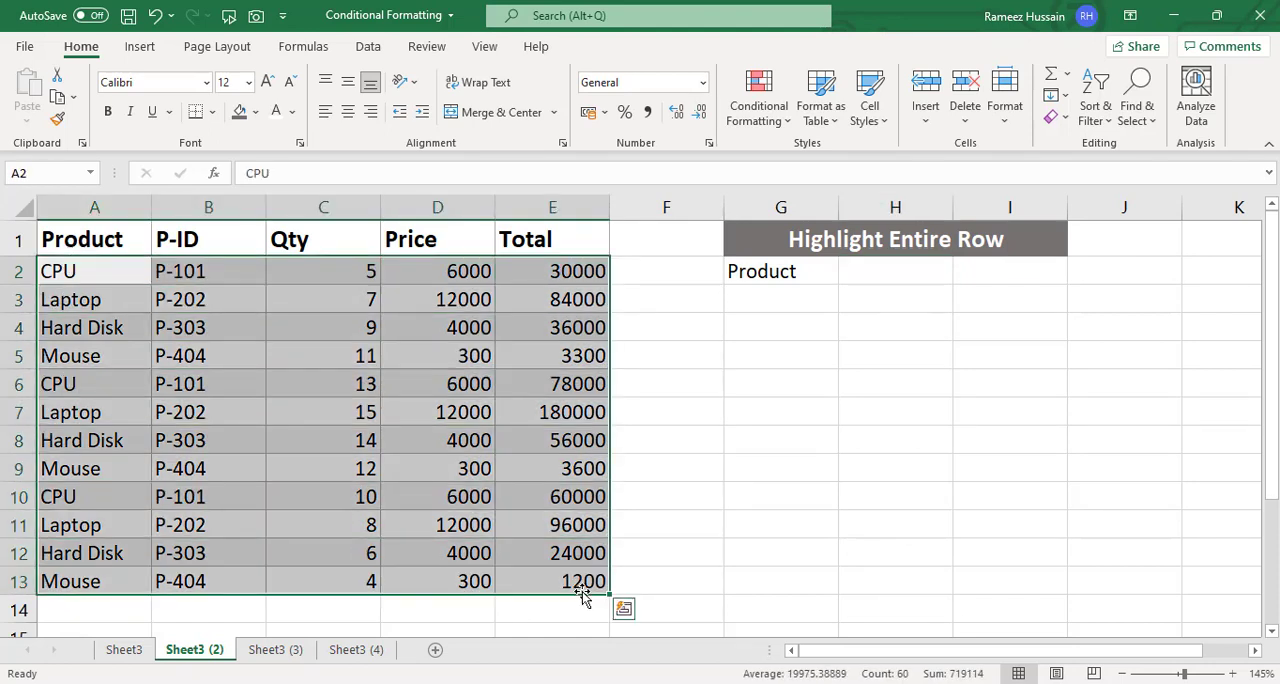
click(760, 120)
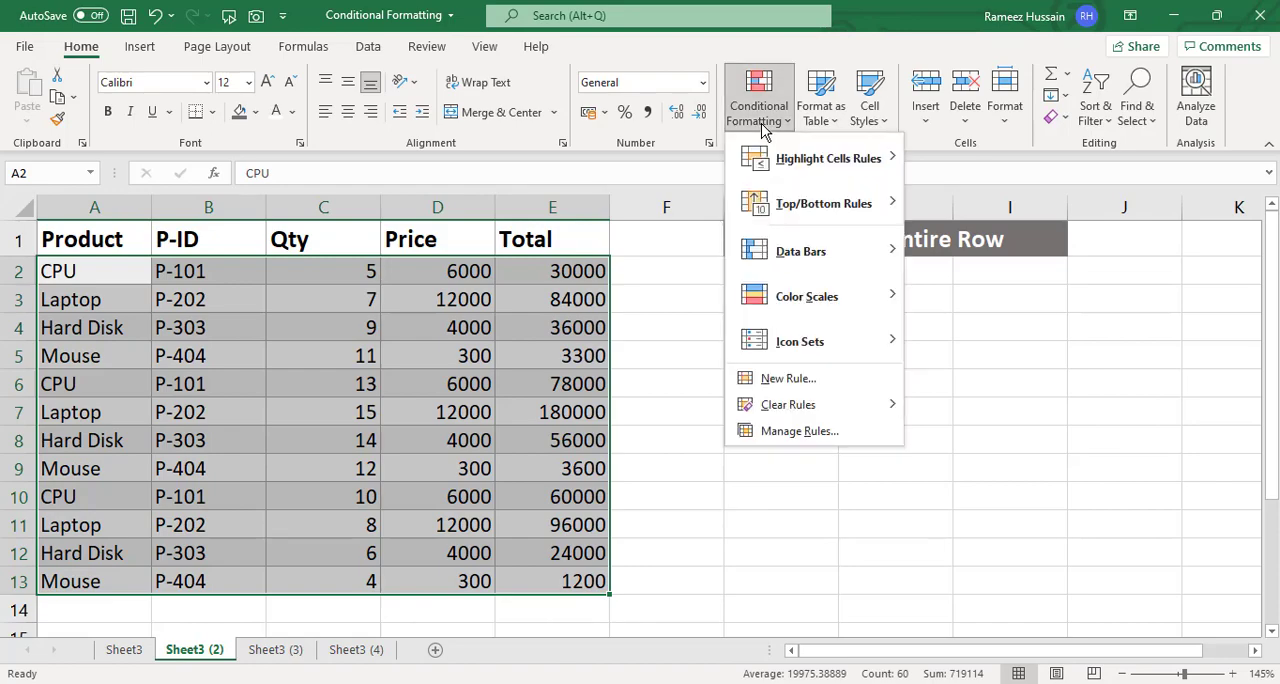
click(795, 373)
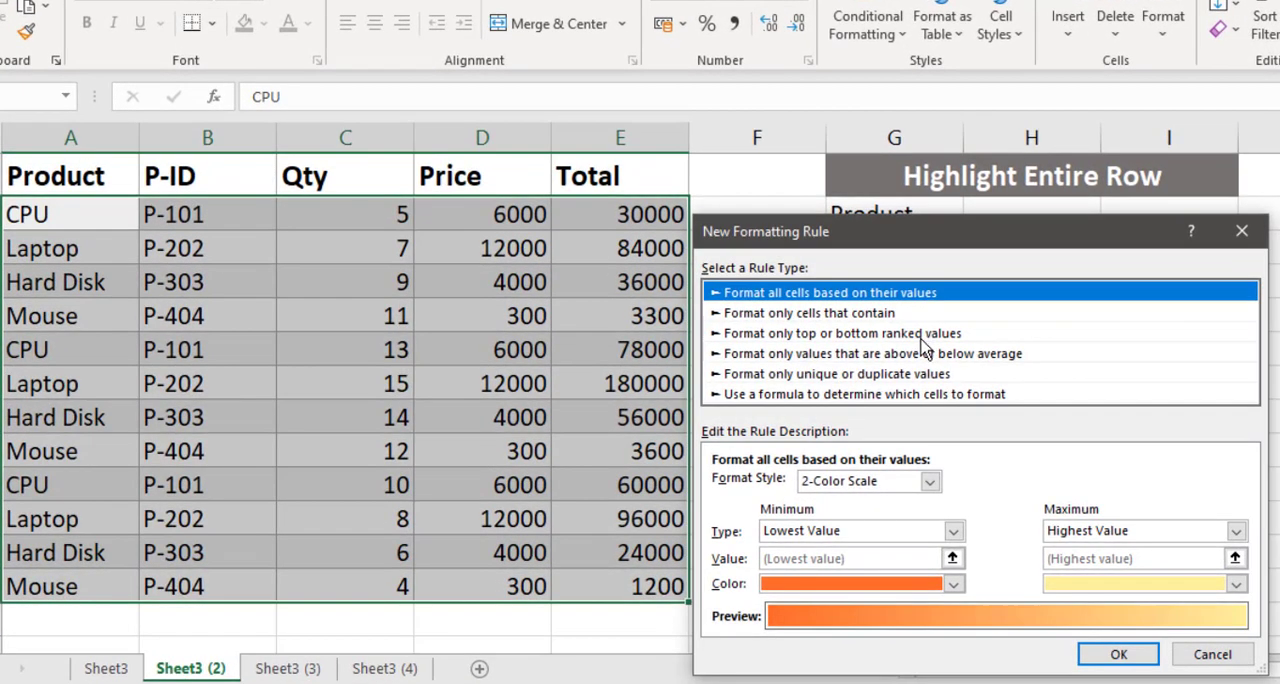
click(822, 396)
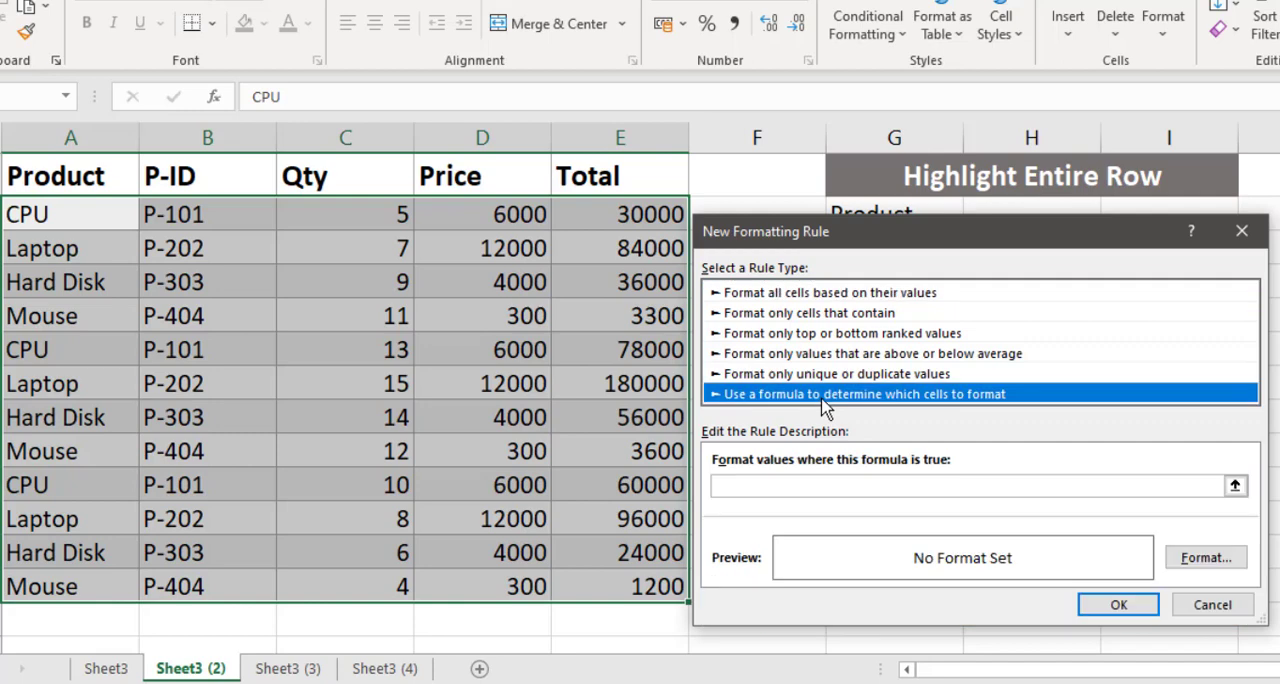
- Enter =$A2=$H$2 as the rule's formula, locking only the column of A2 and keeping H2 fully absolute
click(792, 487)
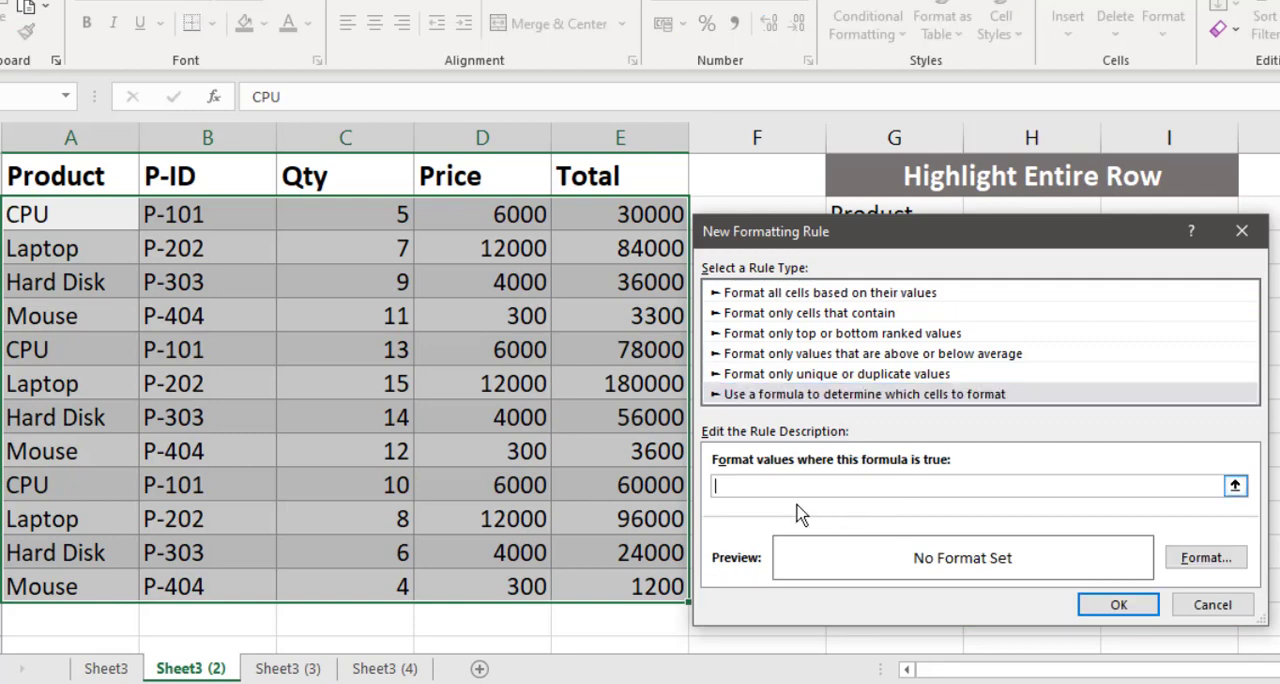
click(67, 215)
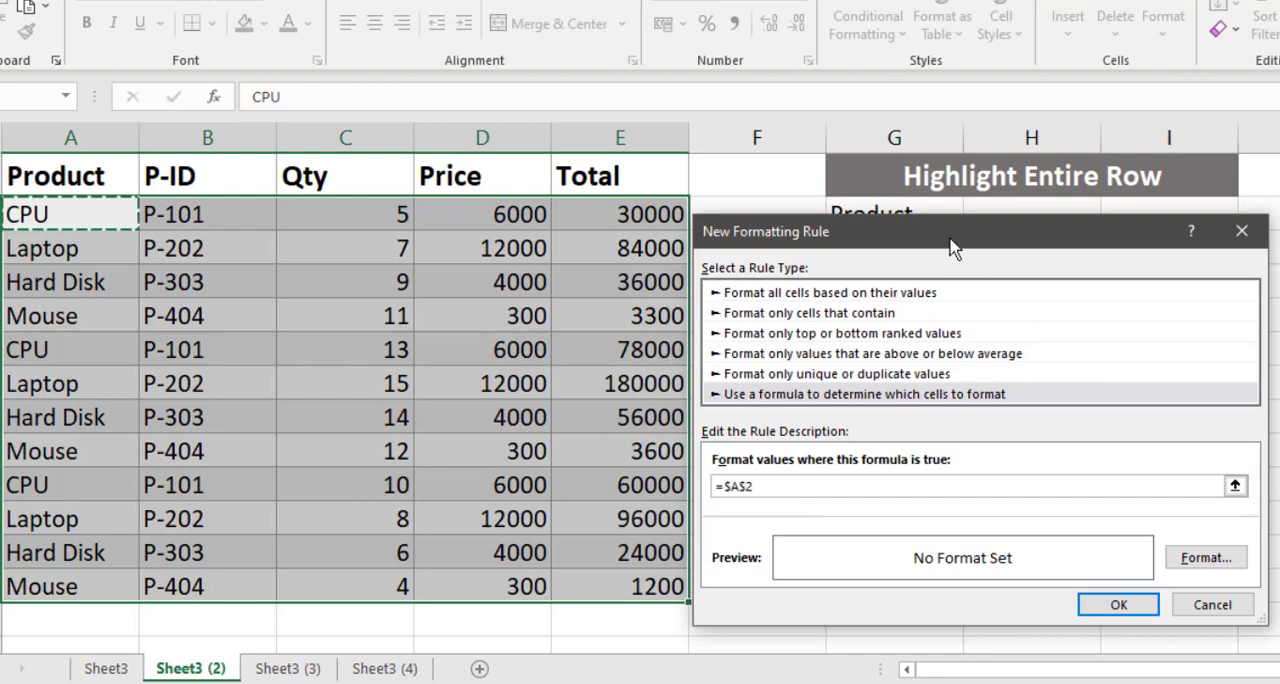
drag(952, 240, 950, 258)
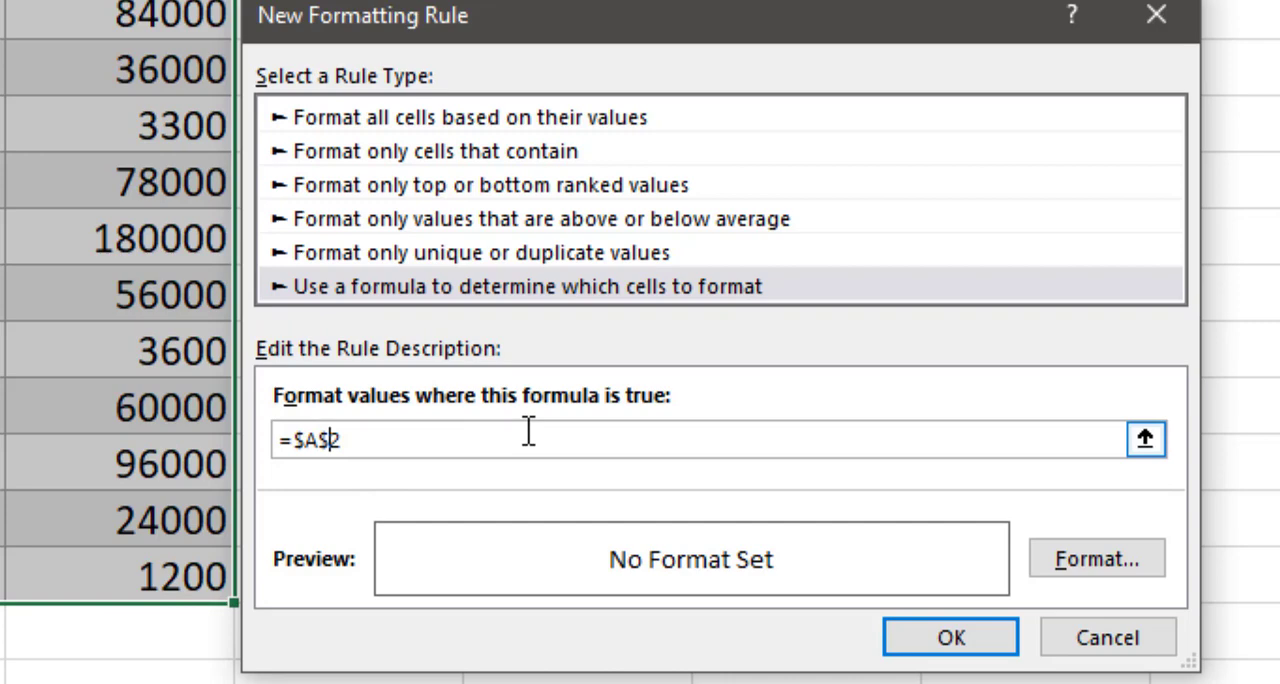
key(BackSpace)
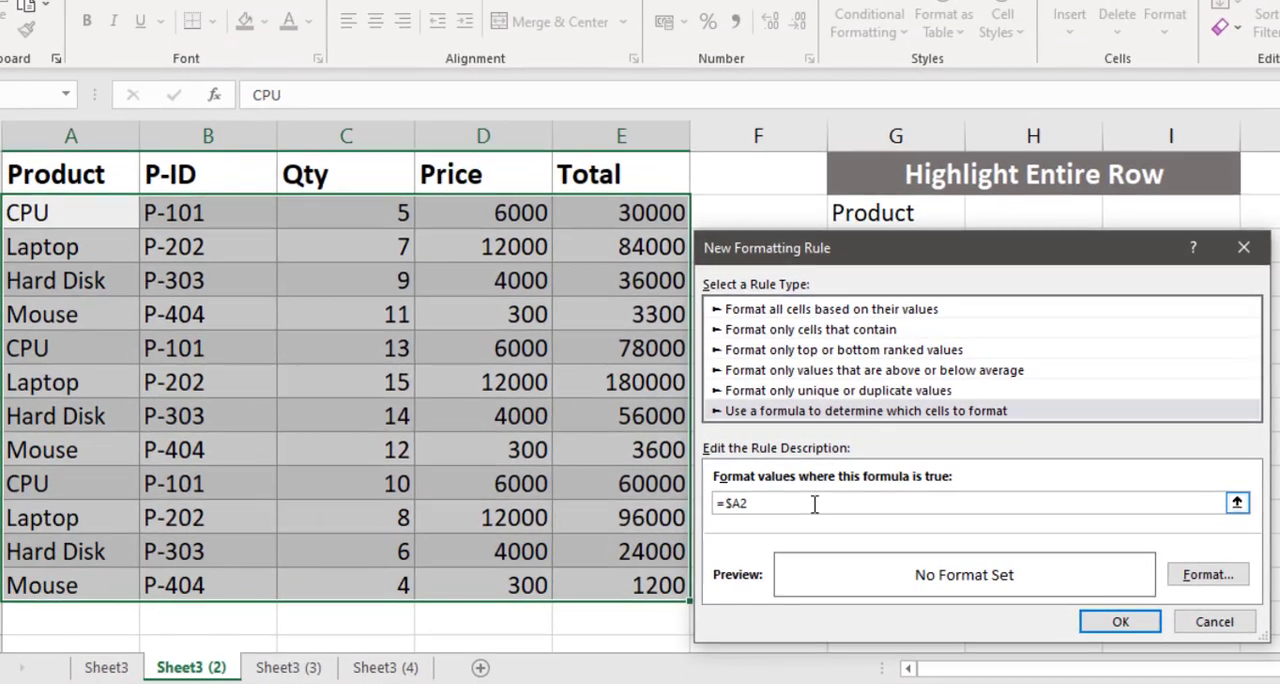
click(443, 441)
text(=)
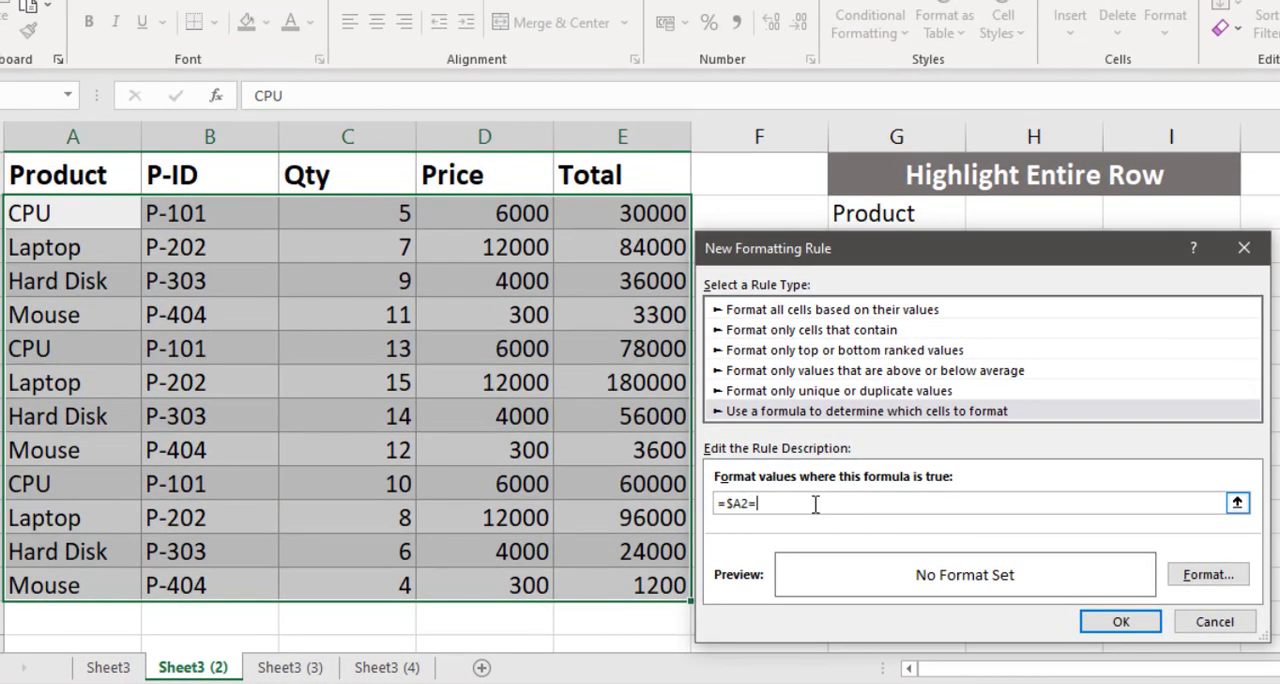
click(1013, 207)
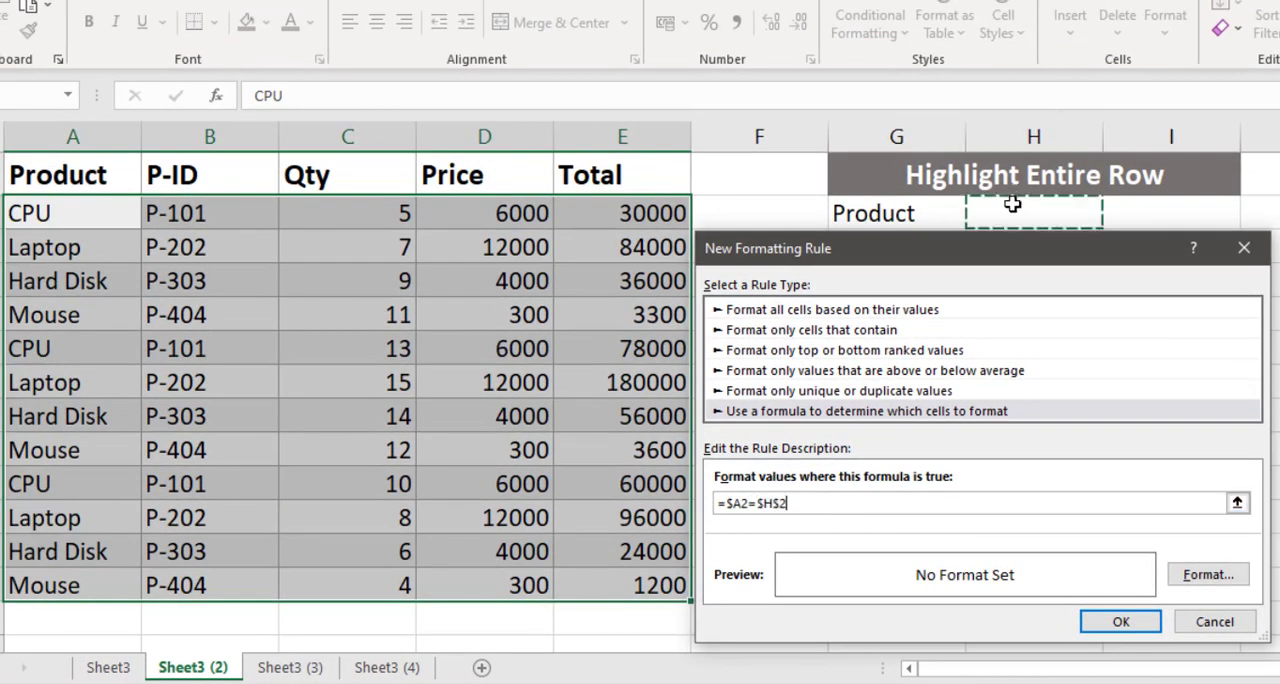
- Give the rule a yellow background fill and apply it to the table data
click(1213, 577)
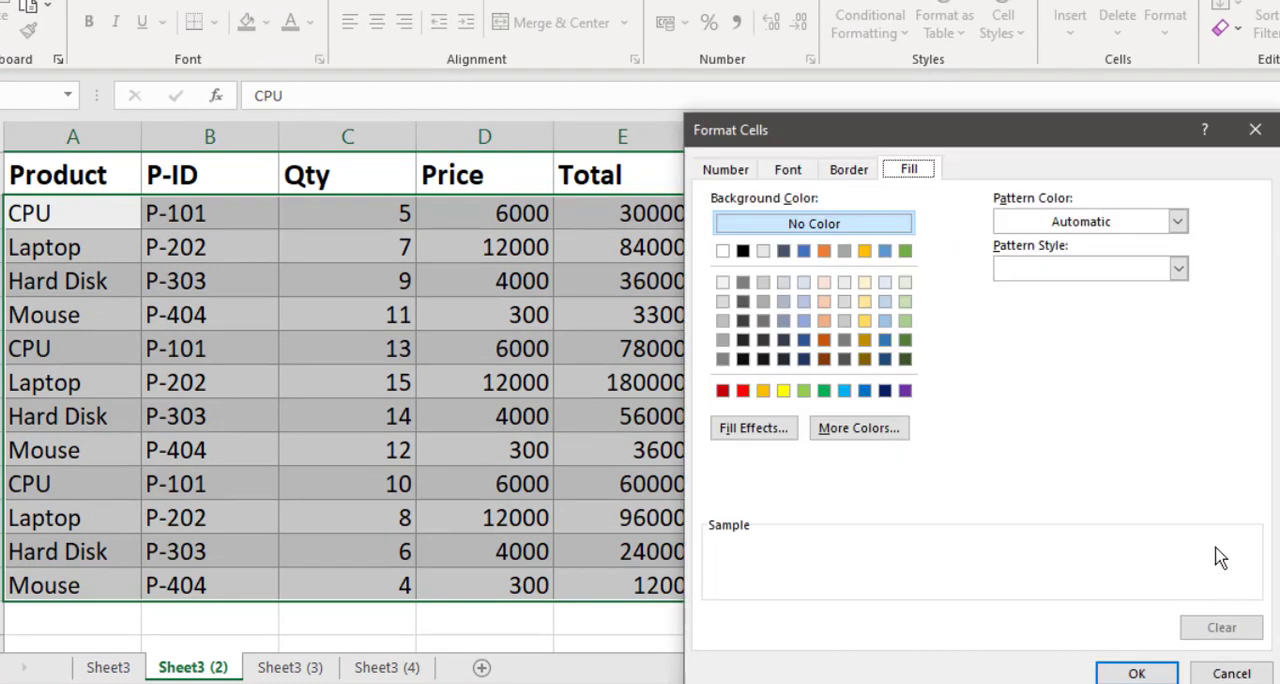
click(784, 392)
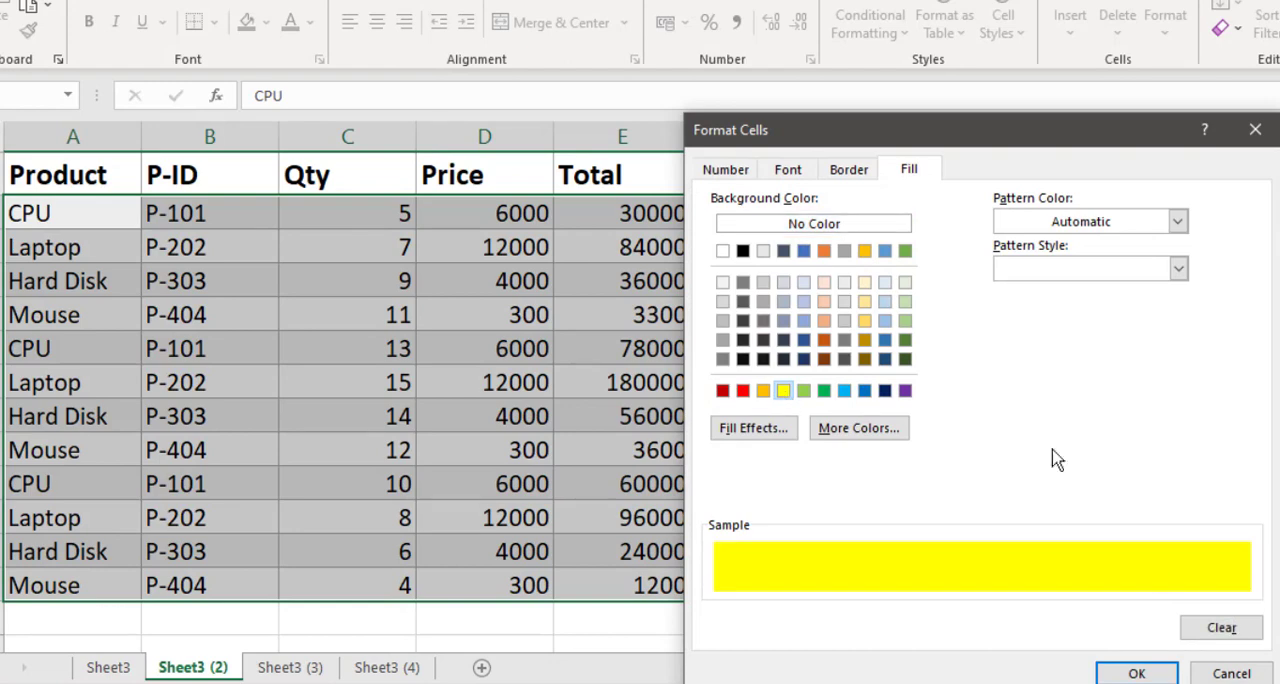
click(1137, 675)
click(1126, 616)
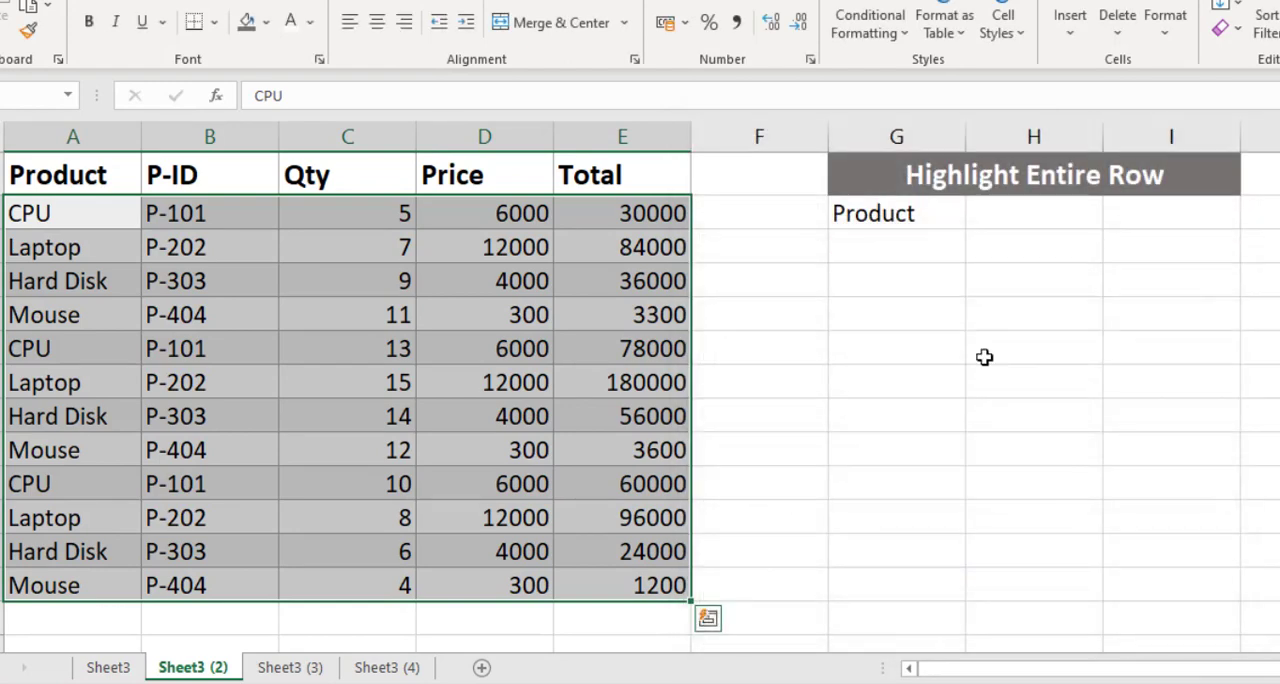
- Test the row-highlighting rule by setting the product in H2 to Laptop, followed by CPU
click(995, 218)
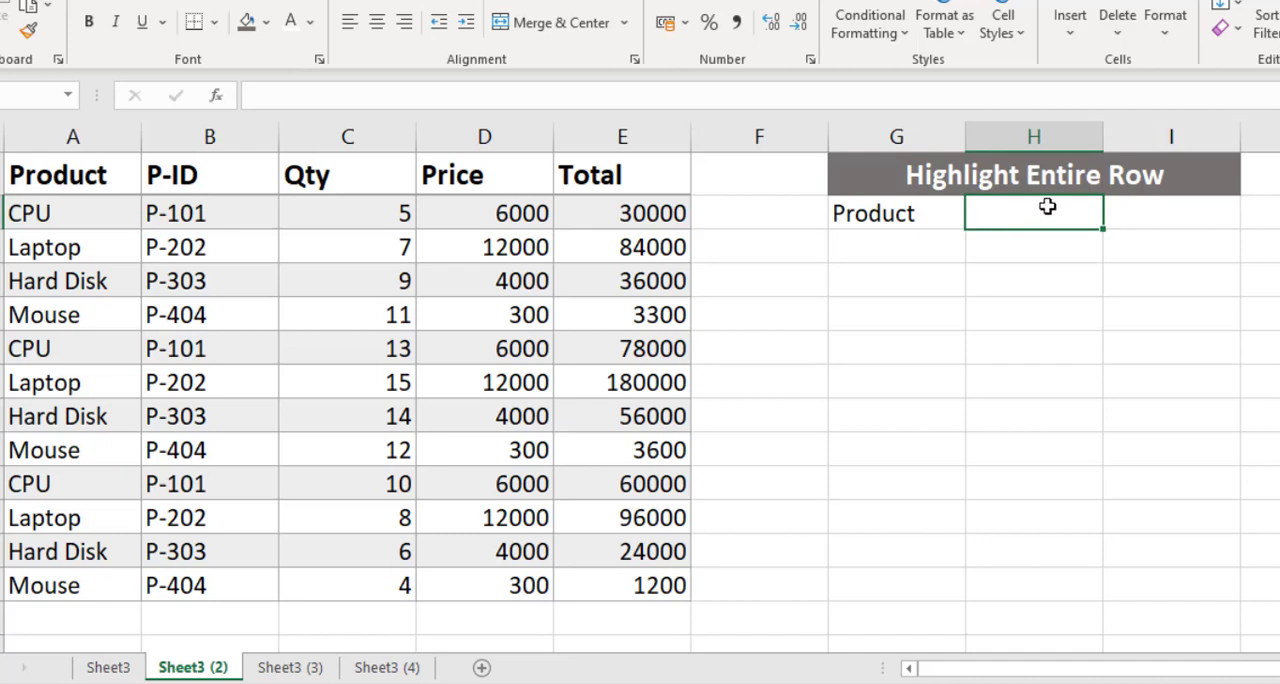
text(Laptop)
key(Return)
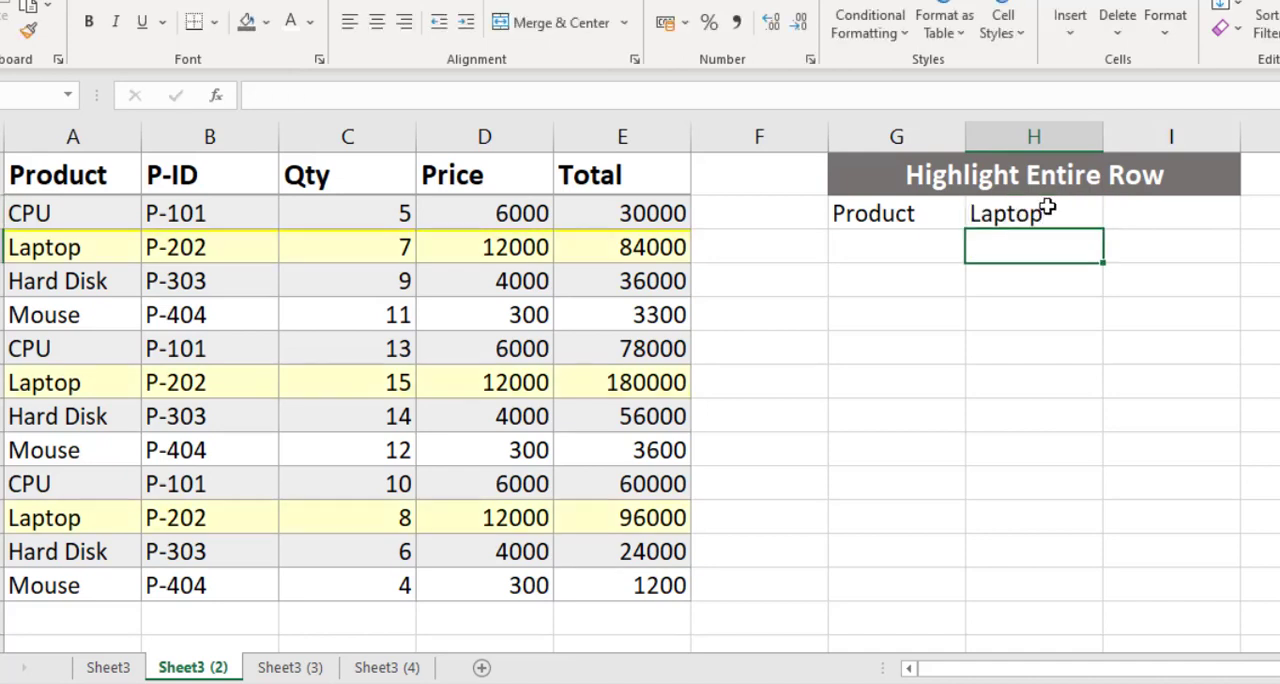
click(1045, 207)
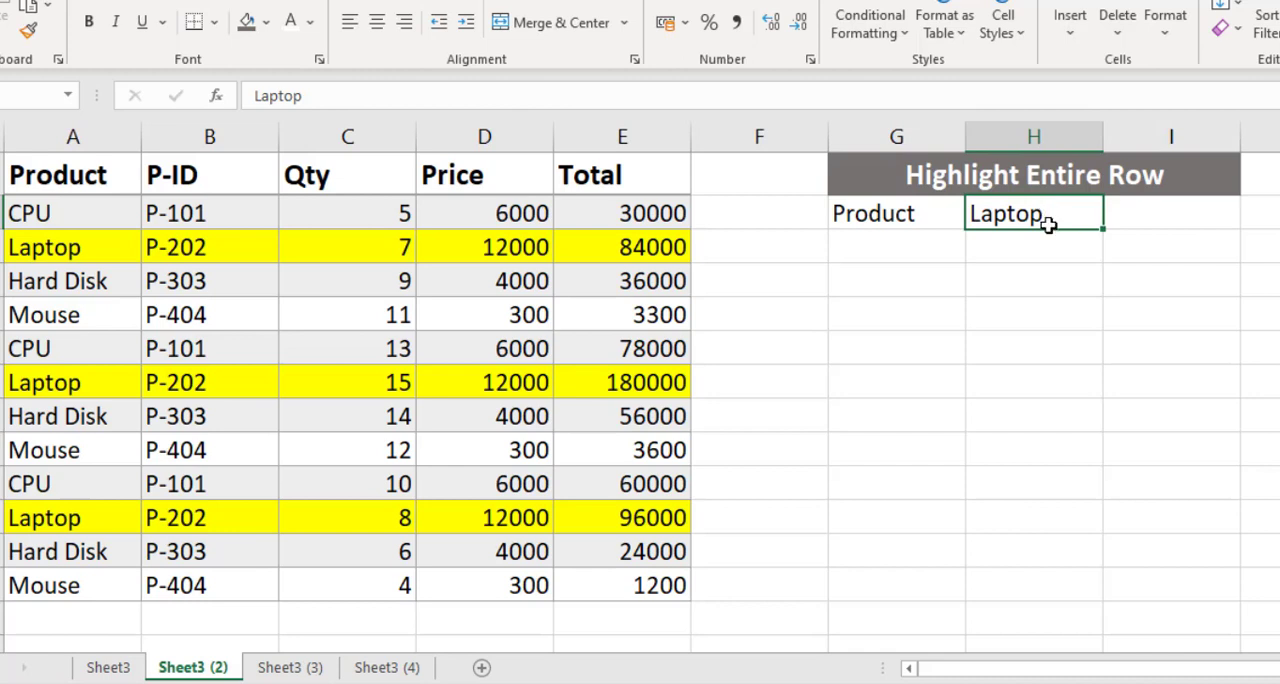
text(CPU)
key(Return)
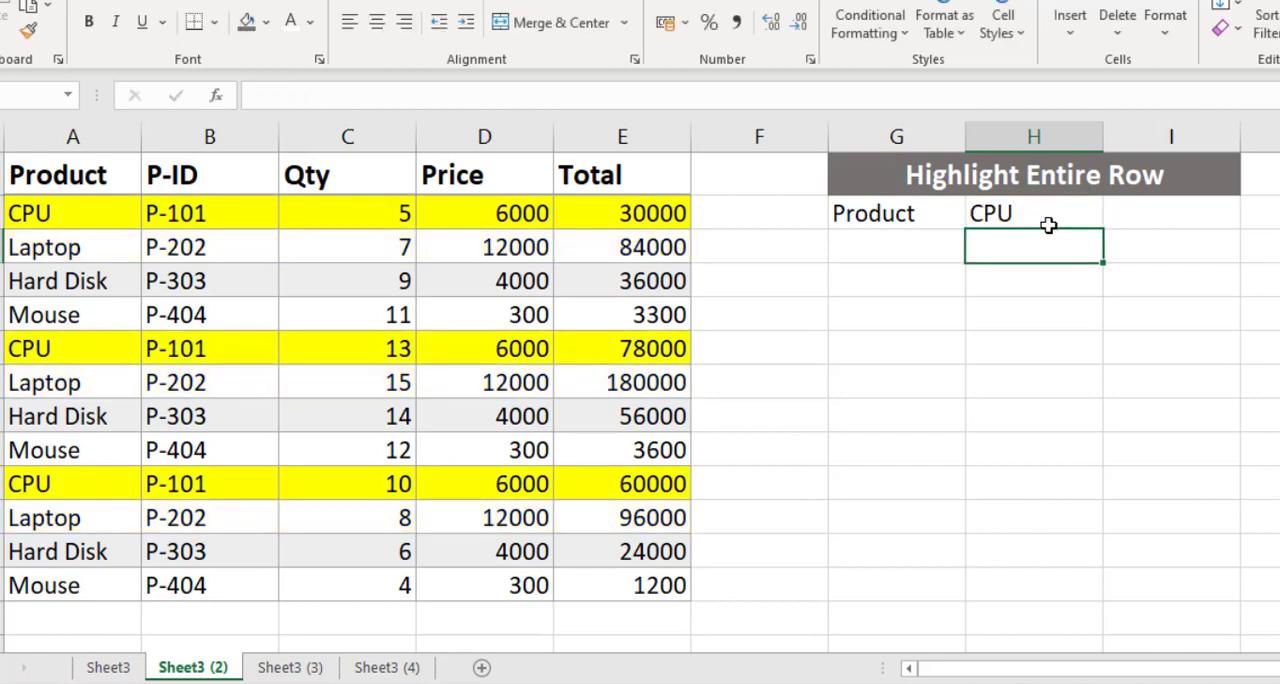
click(1048, 225)
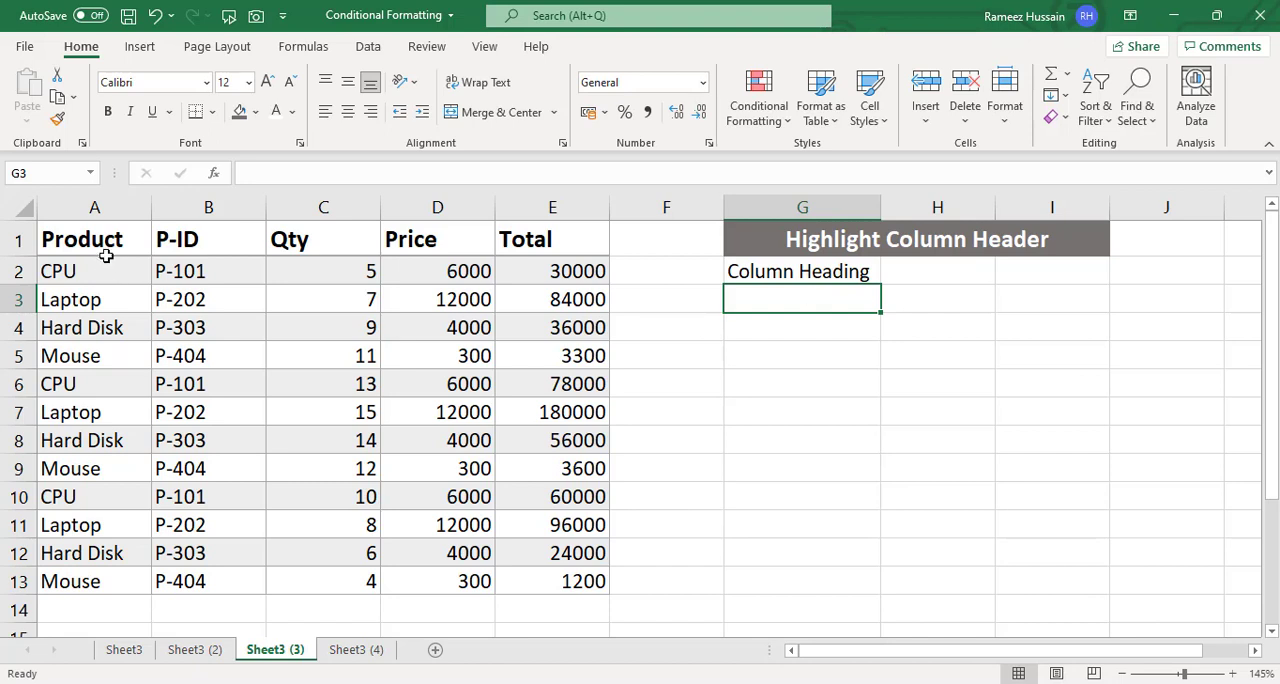
- Start a new formula-based conditional formatting rule for the whole table including headers, A1:E13, on Sheet3 (3)
drag(100, 240, 555, 587)
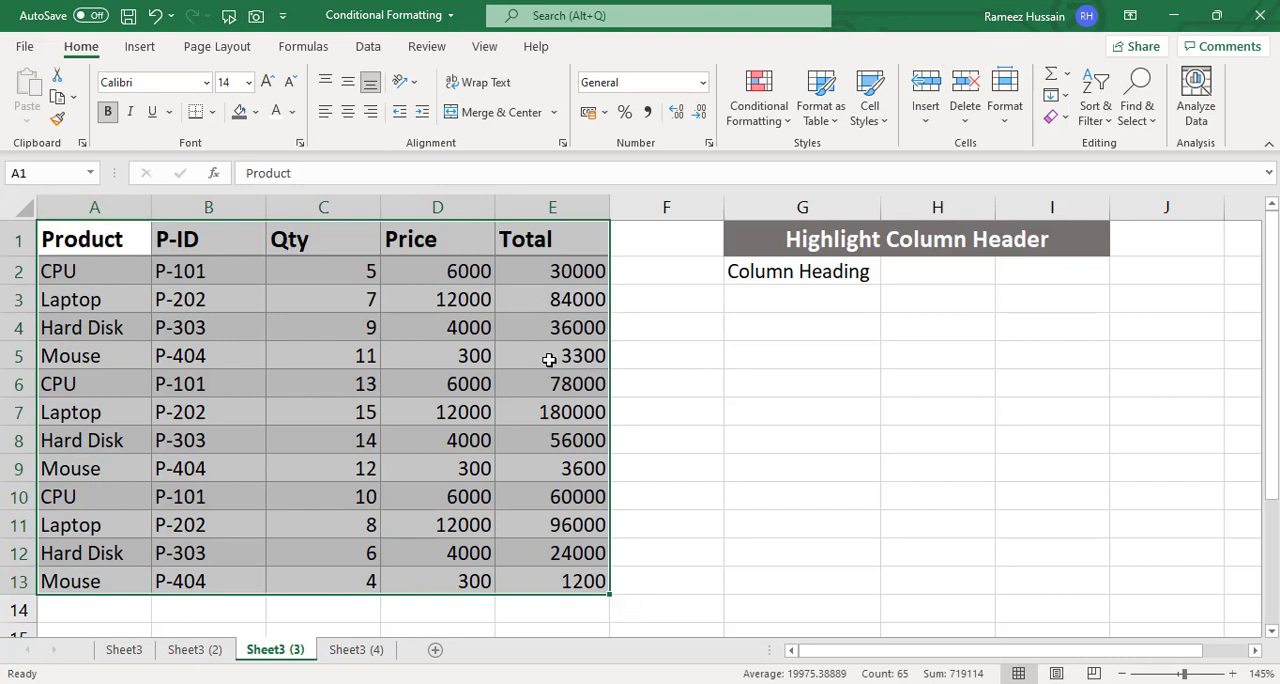
click(760, 130)
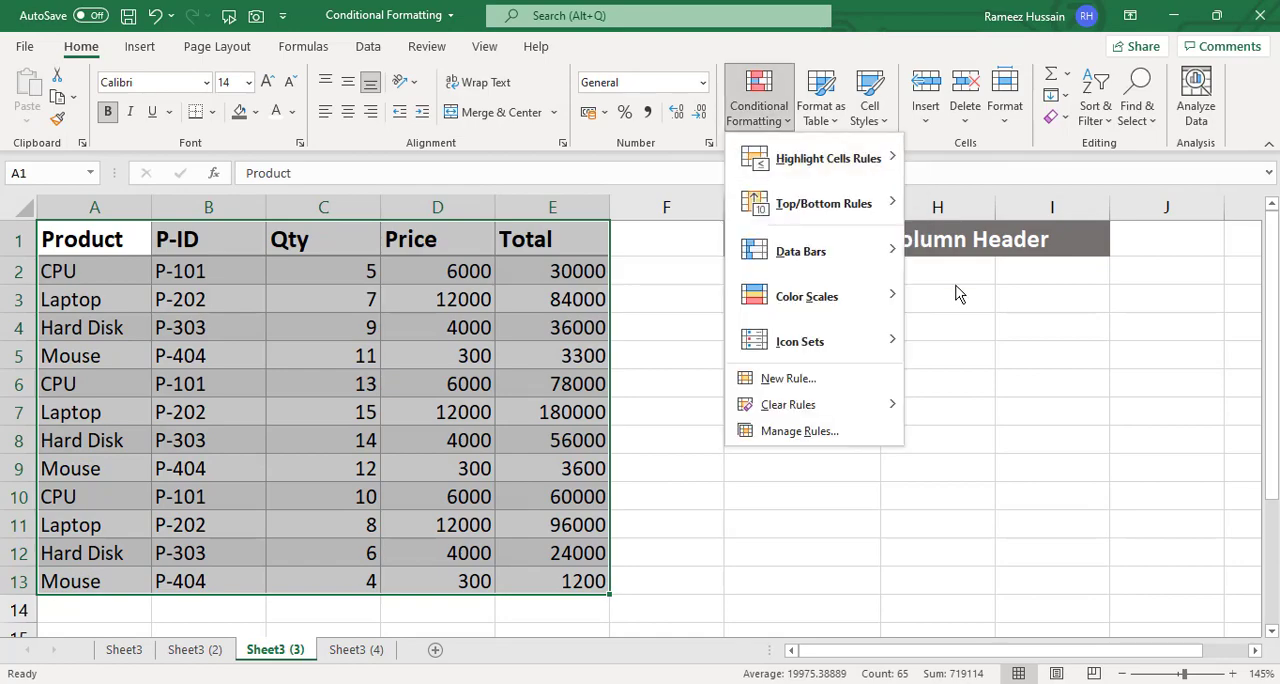
click(853, 382)
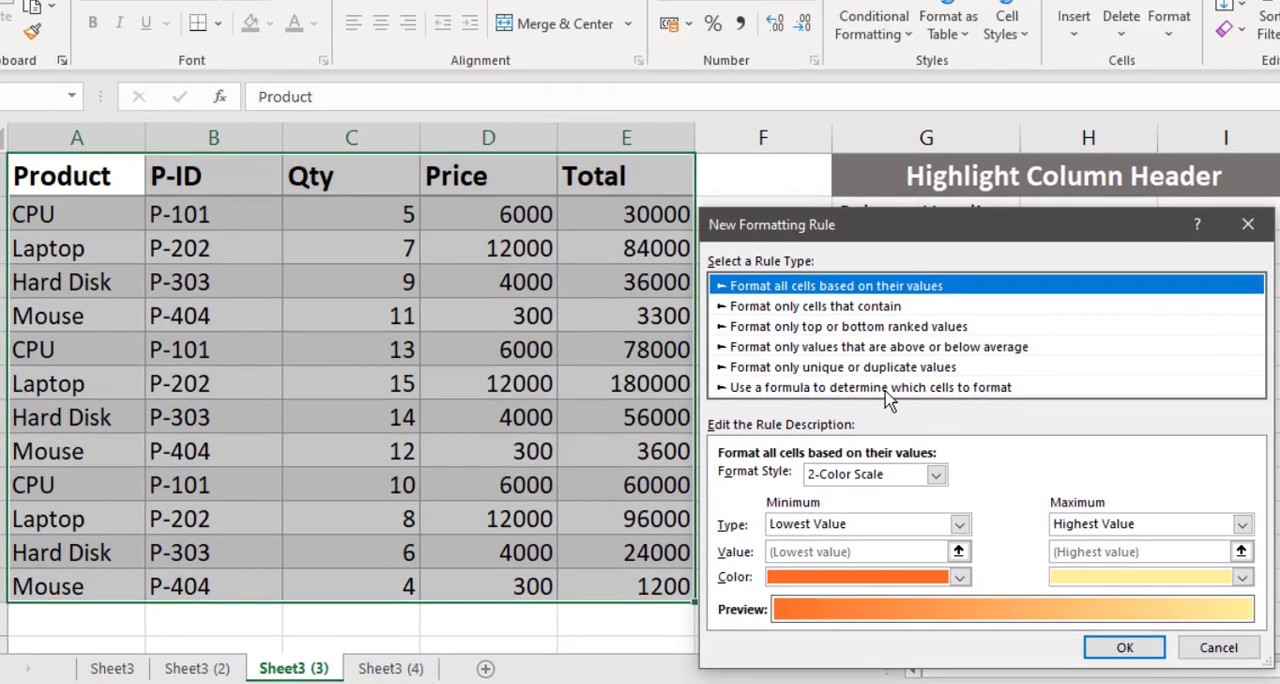
click(886, 389)
- Enter =A$1=$H$2 as the rule's formula, locking only the row of A1 and keeping H2 fully absolute
click(806, 480)
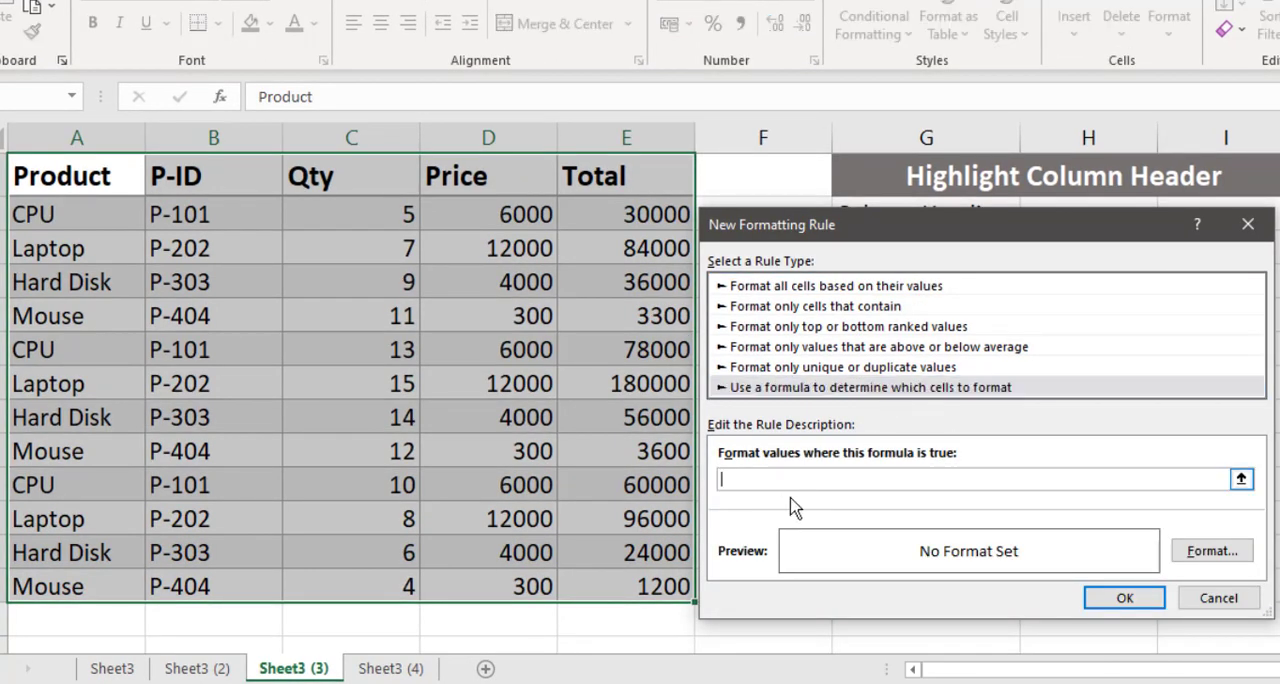
click(69, 178)
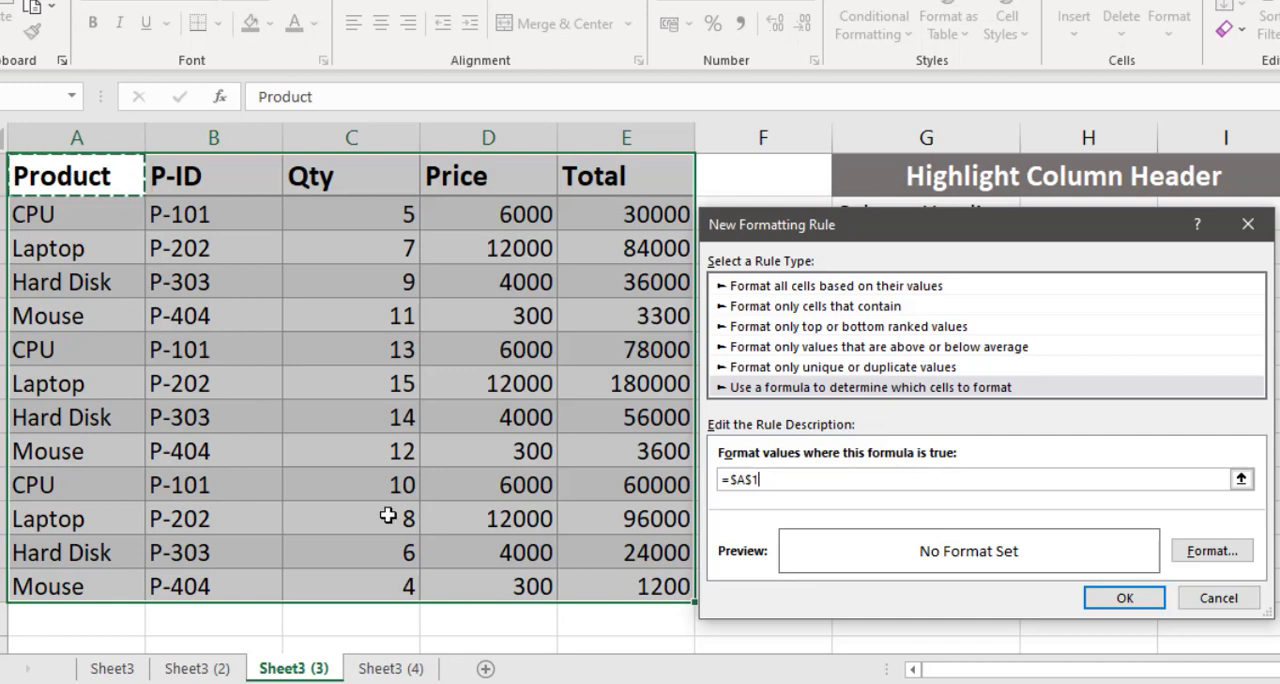
click(736, 478)
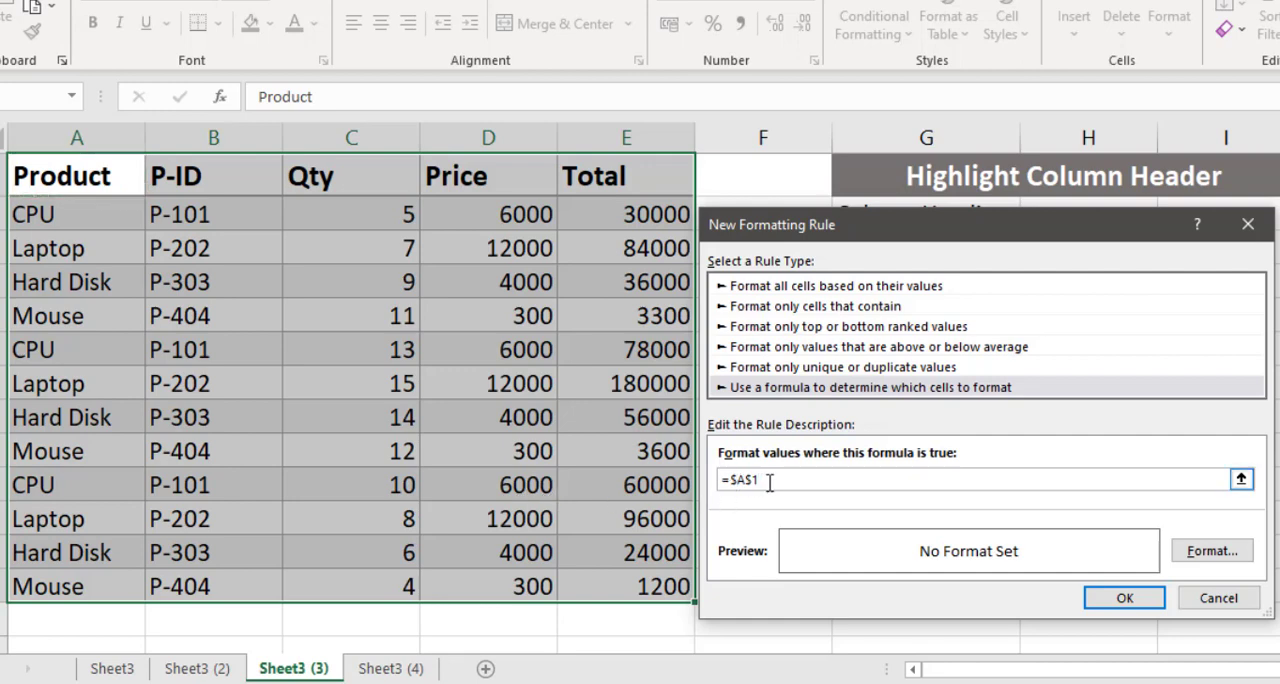
key(BackSpace)
drag(777, 236, 753, 313)
click(1066, 210)
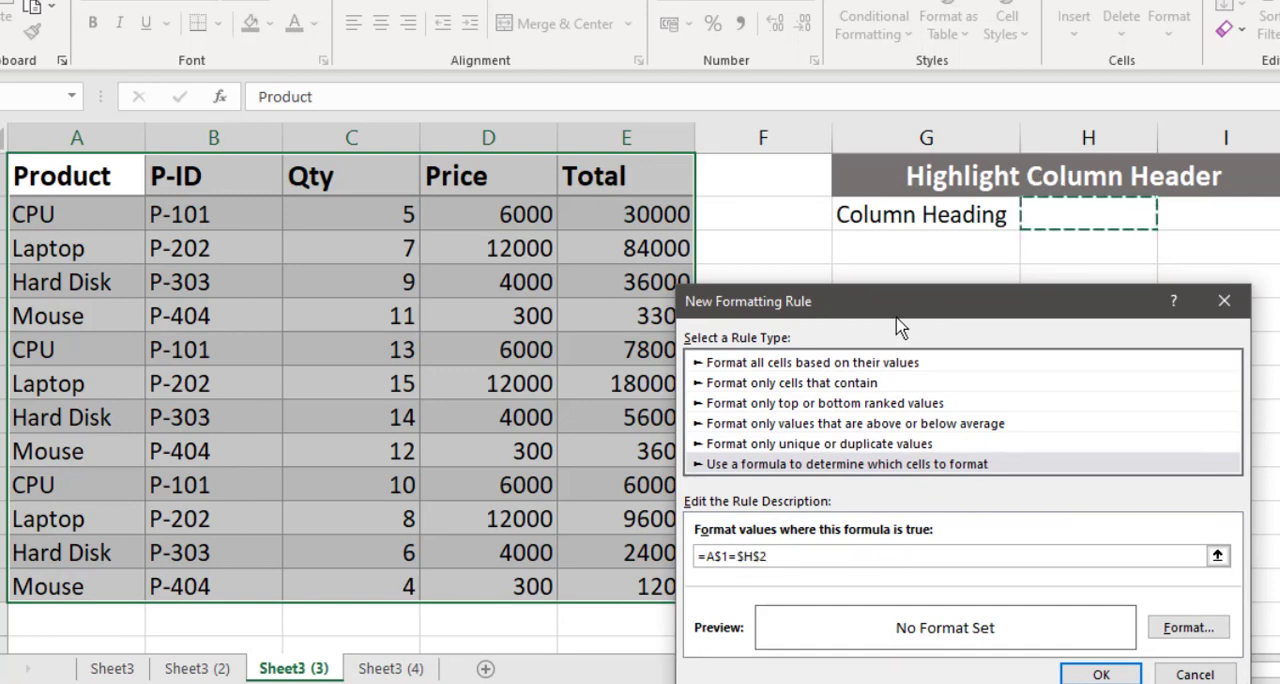
drag(897, 313, 899, 268)
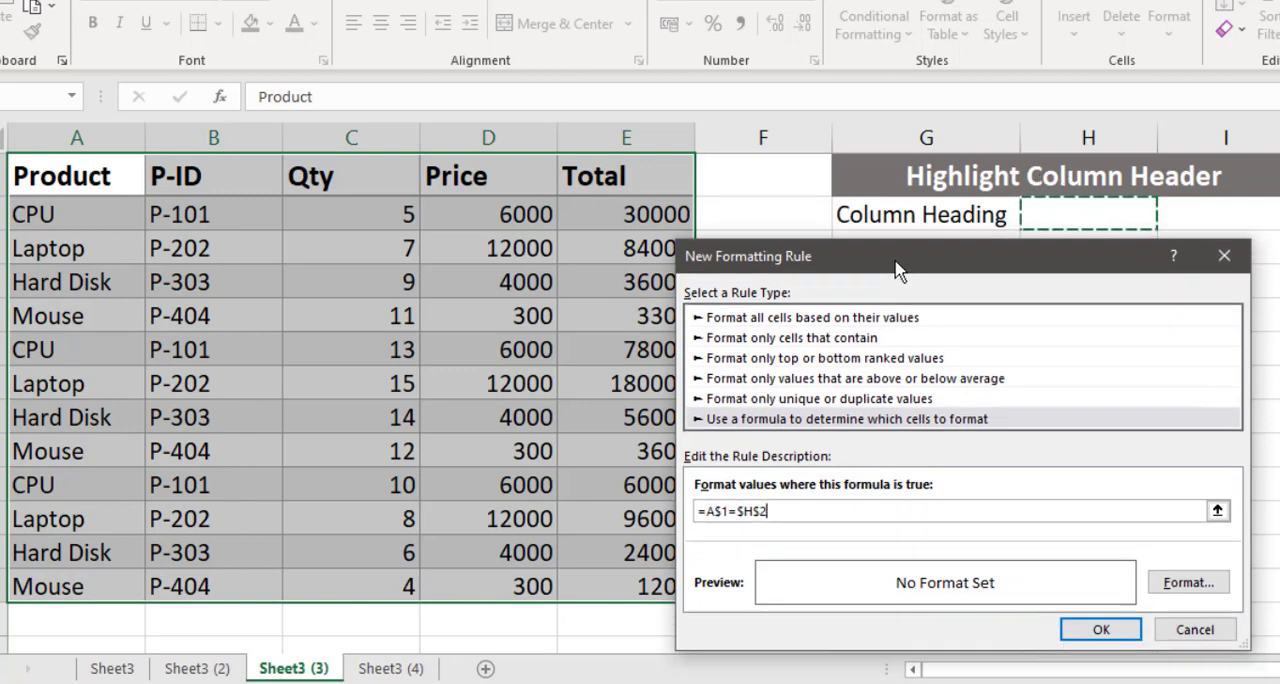
- Give the rule an orange background fill and apply it to the whole table
click(1186, 584)
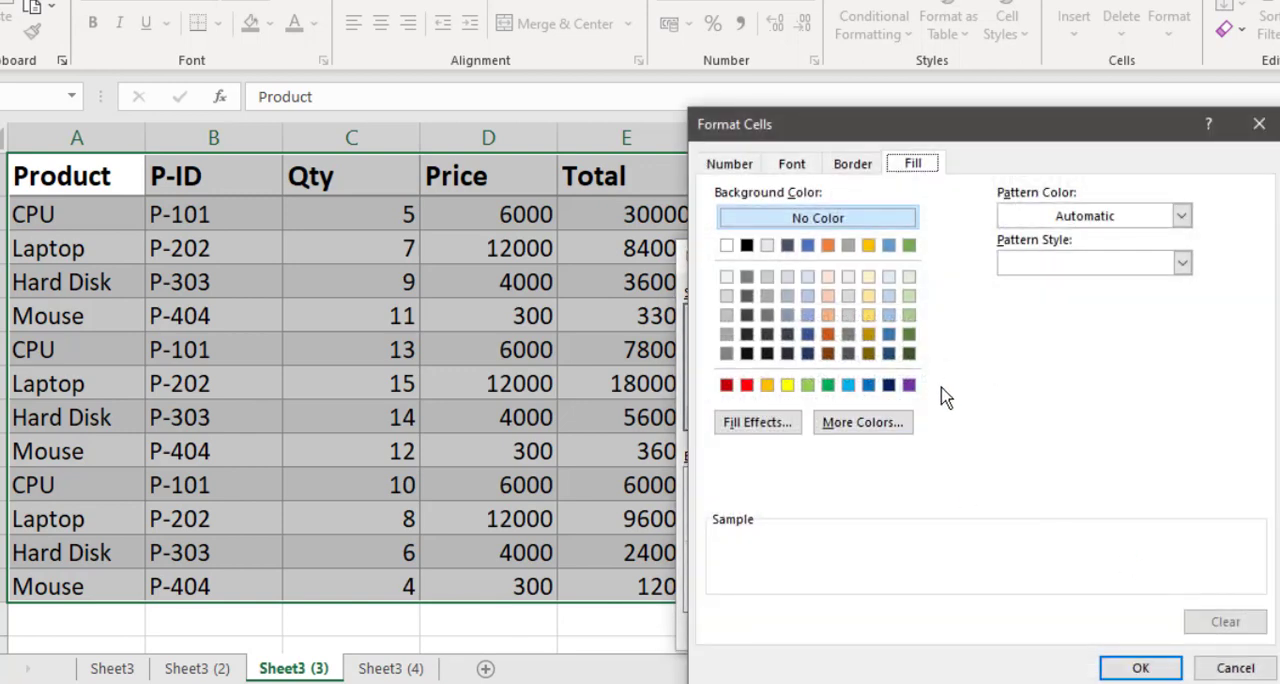
click(767, 385)
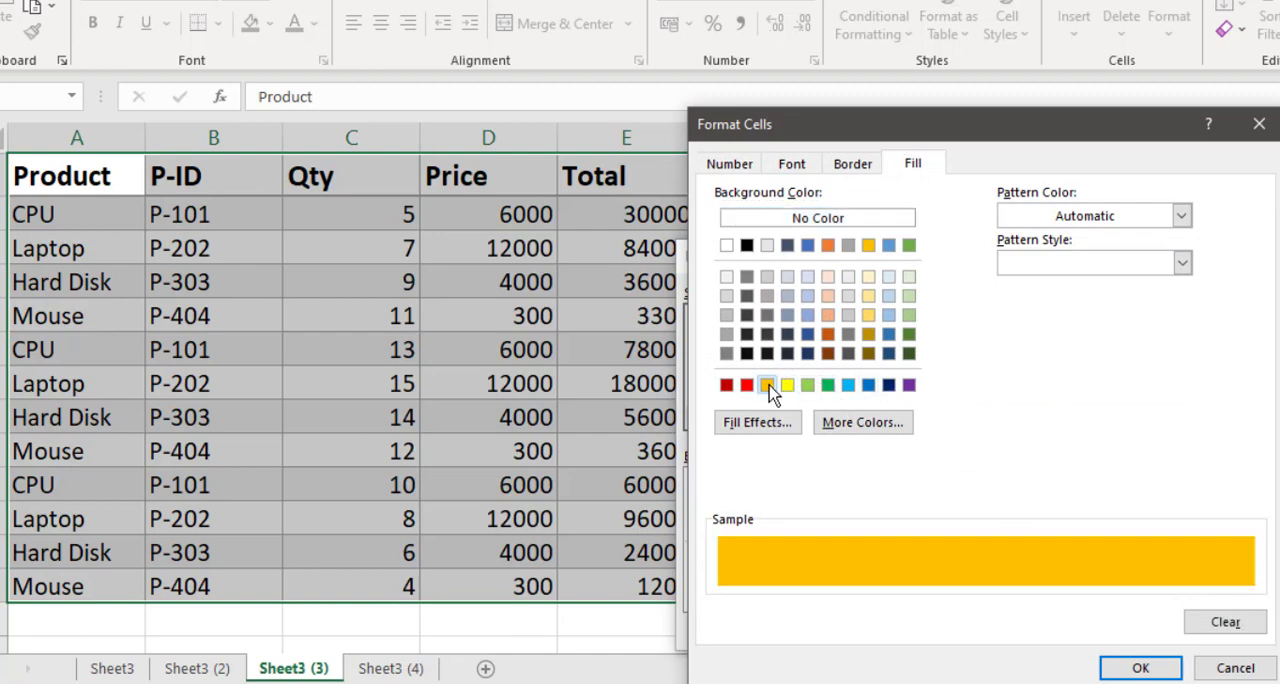
click(1138, 669)
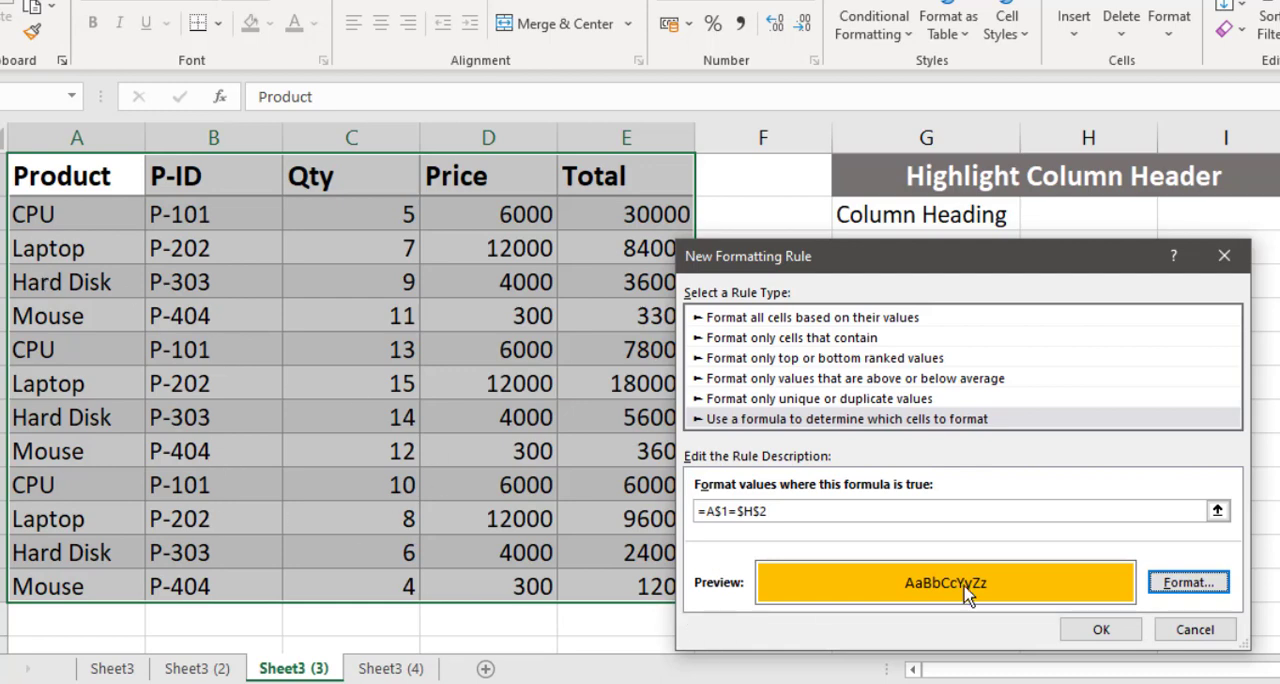
click(1122, 638)
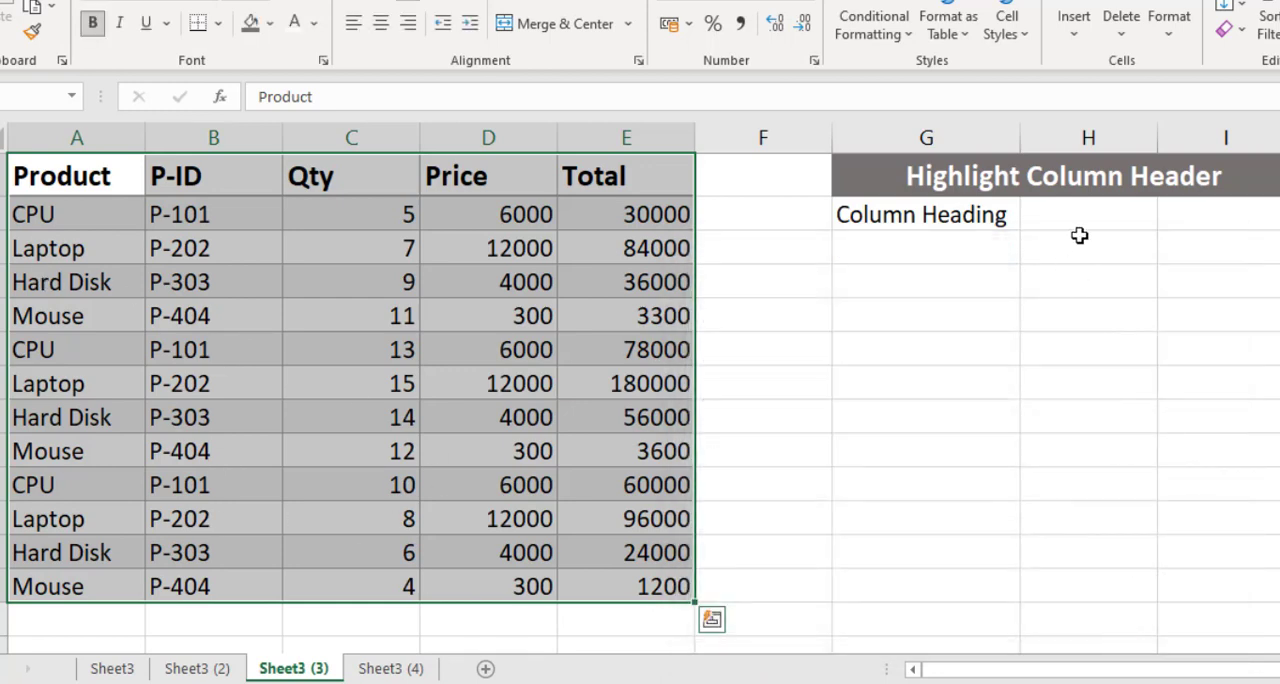
- Test the column-highlighting rule by setting the column heading in H2 to Price, followed by Qty and Total
click(1081, 220)
text(Price)
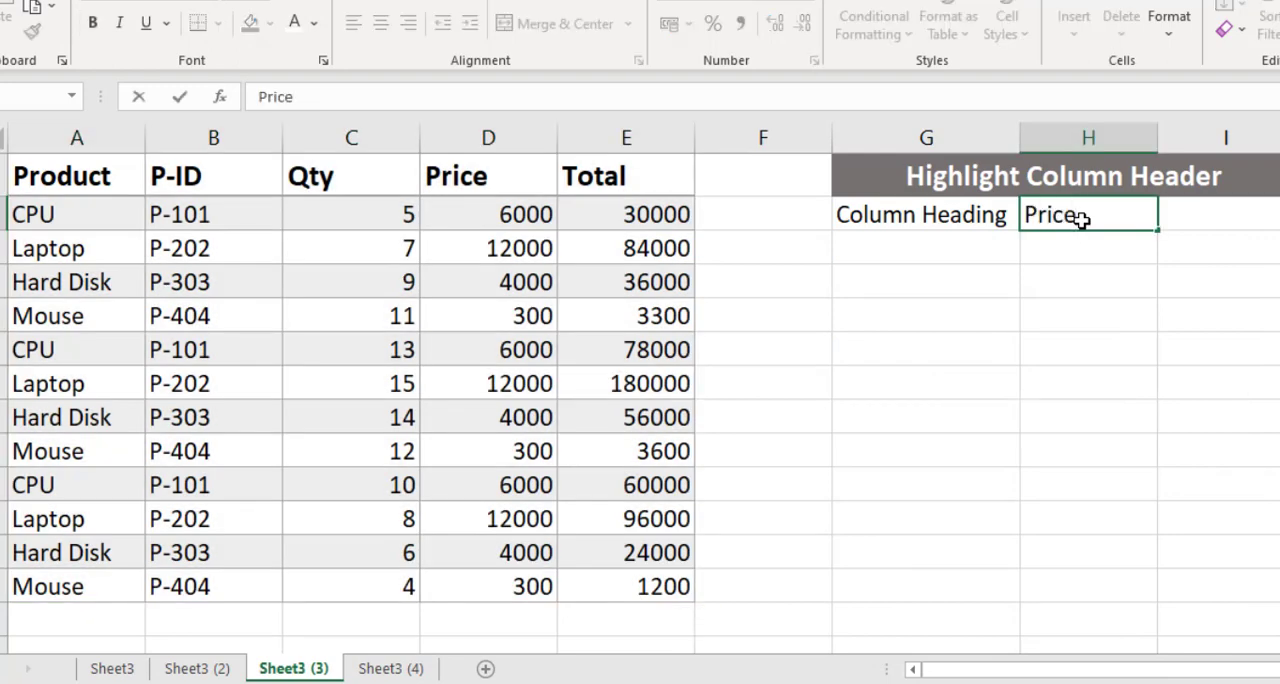
key(Return)
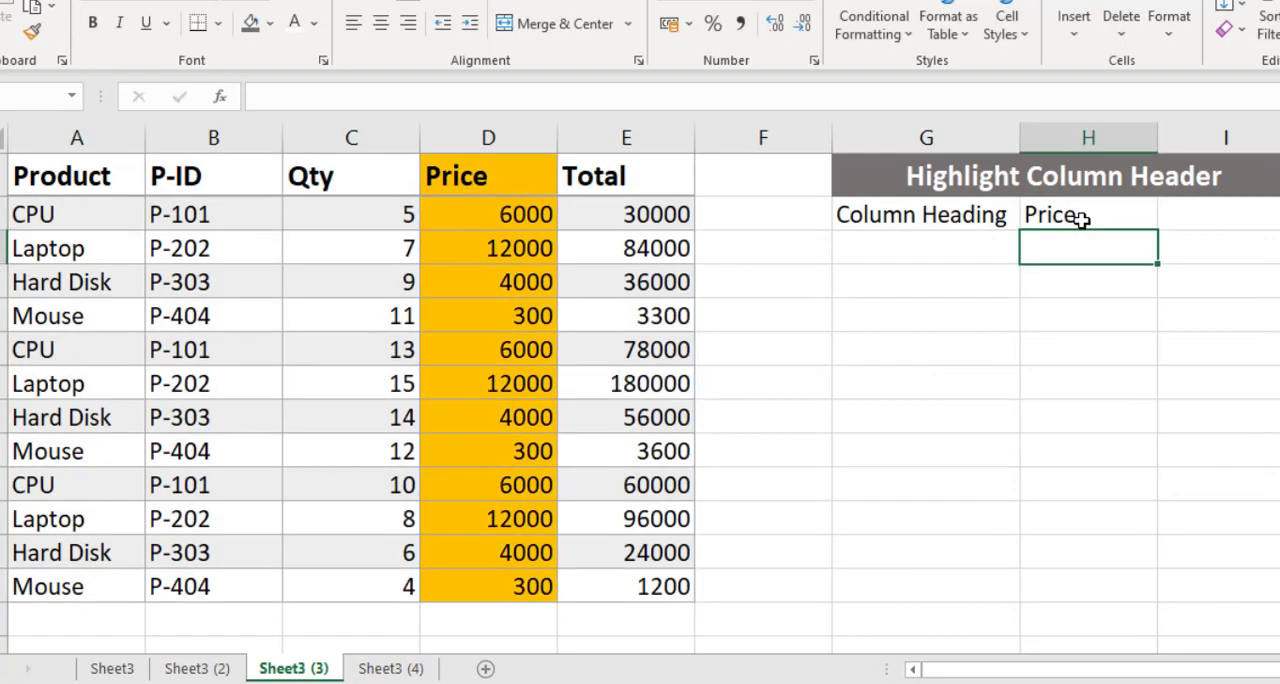
click(1082, 220)
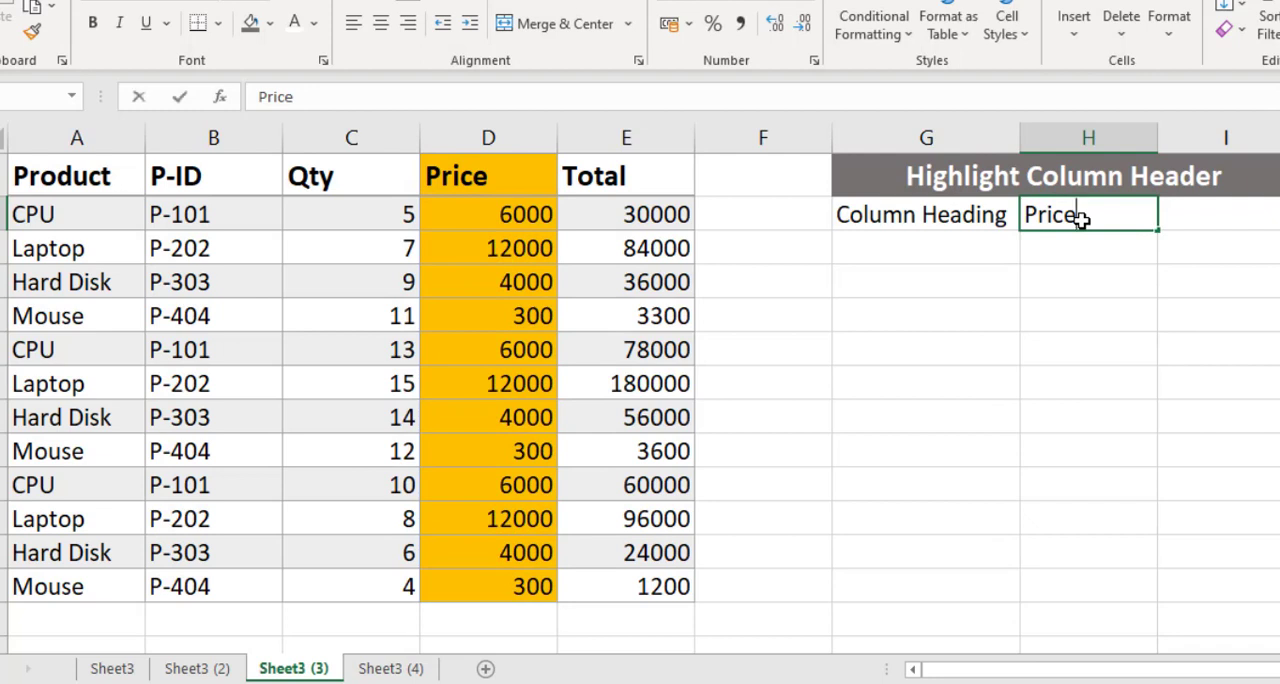
text(Qty)
key(Return)
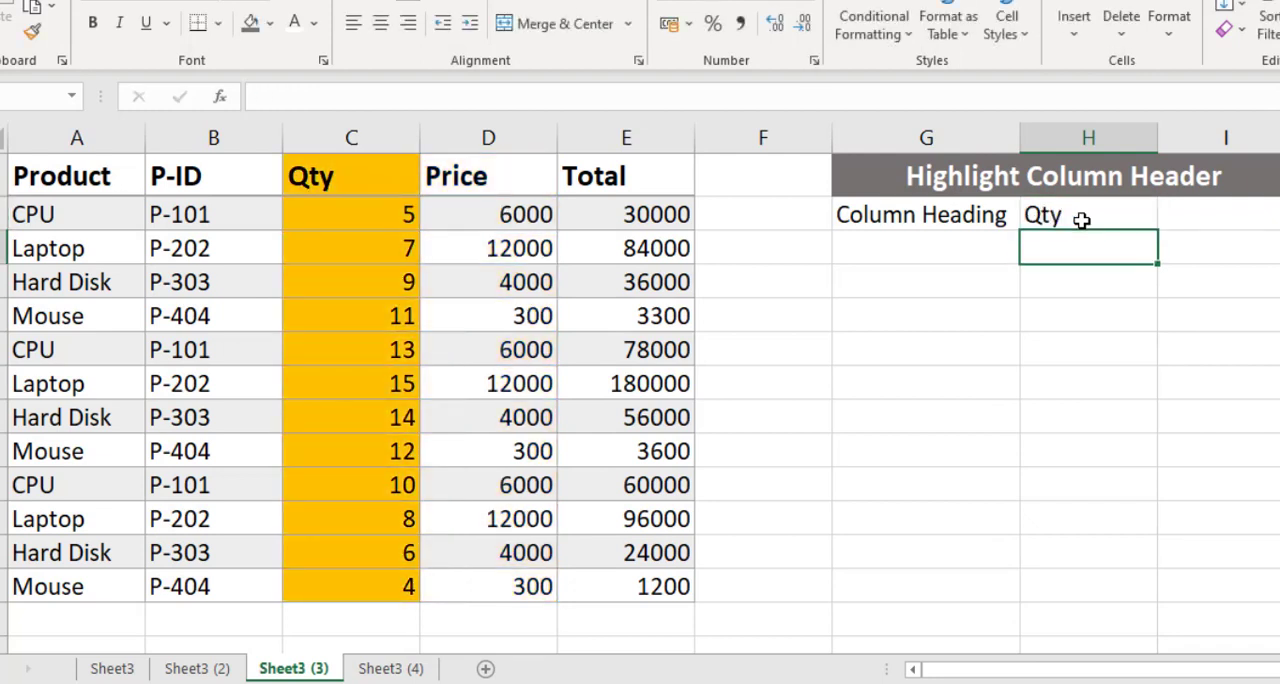
click(1082, 220)
text(Total)
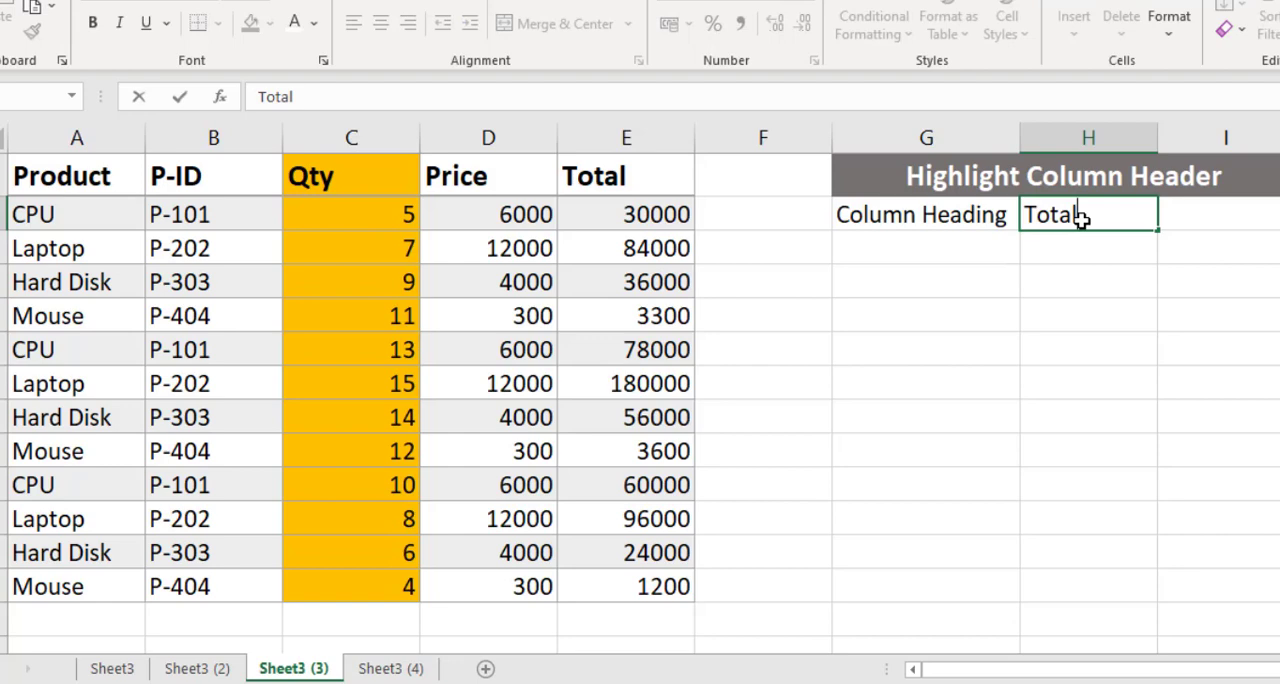
key(Return)
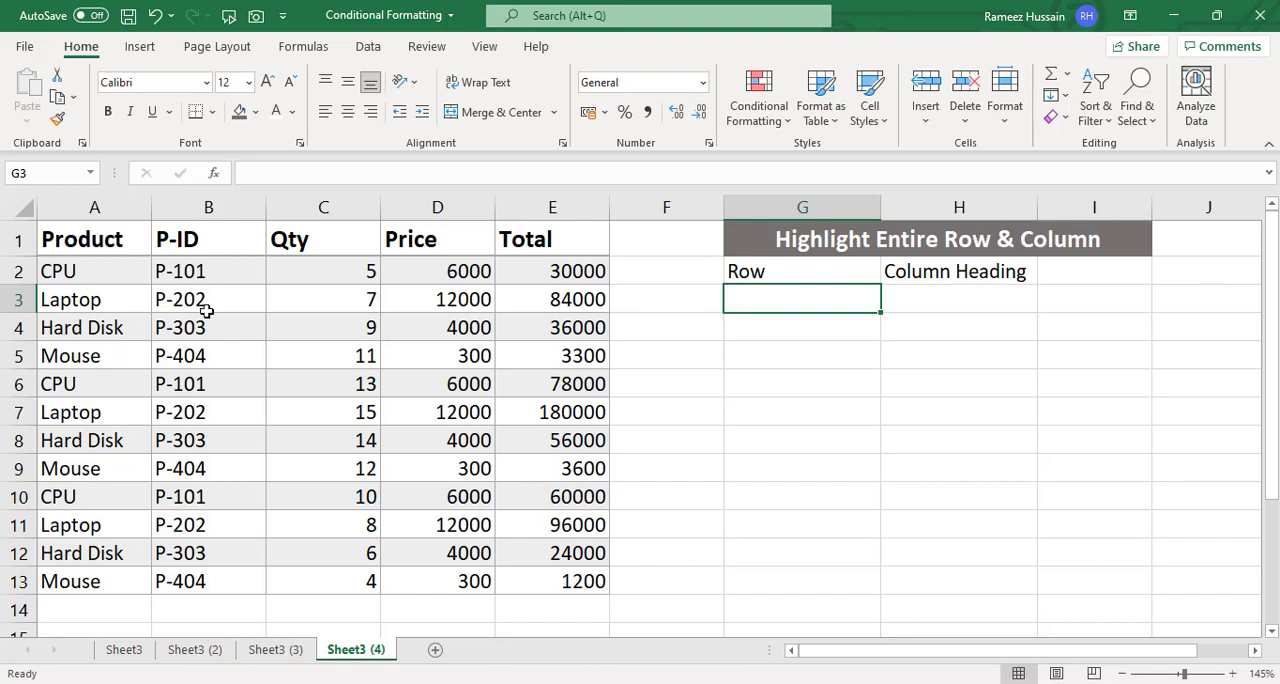
- Start a new formula-based conditional formatting rule for the table data without headers, A2:E13, on Sheet3 (4)
drag(99, 271, 550, 575)
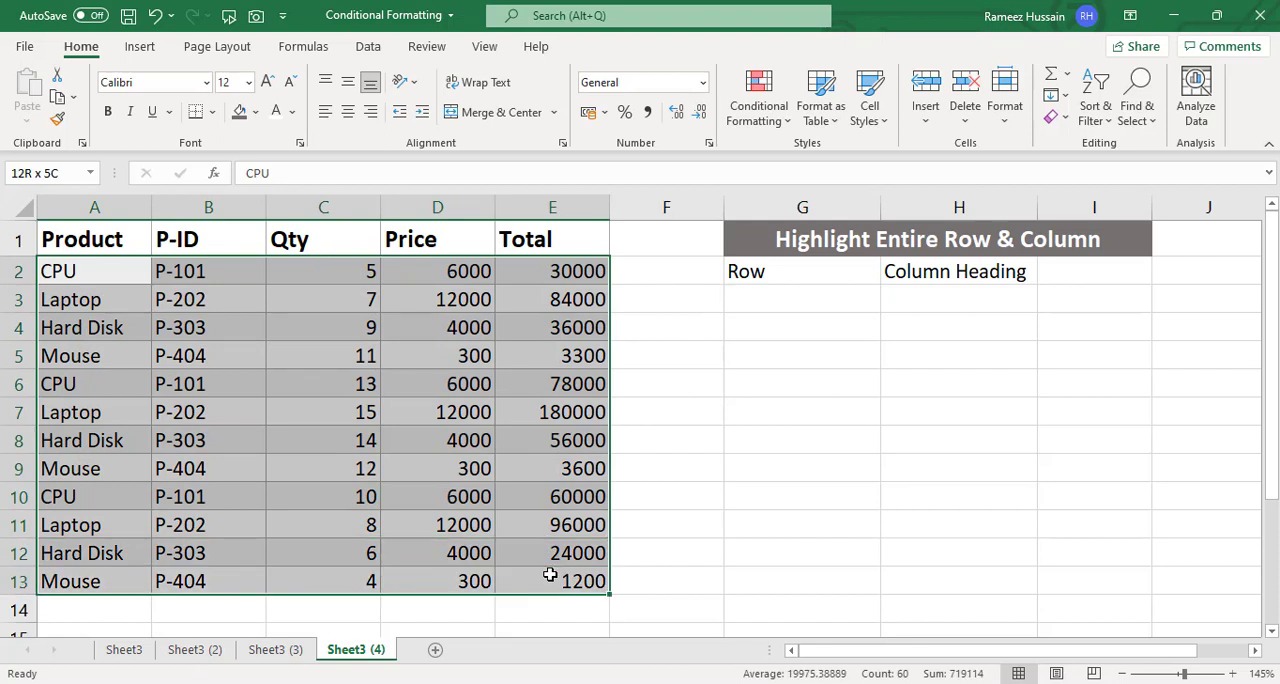
click(762, 115)
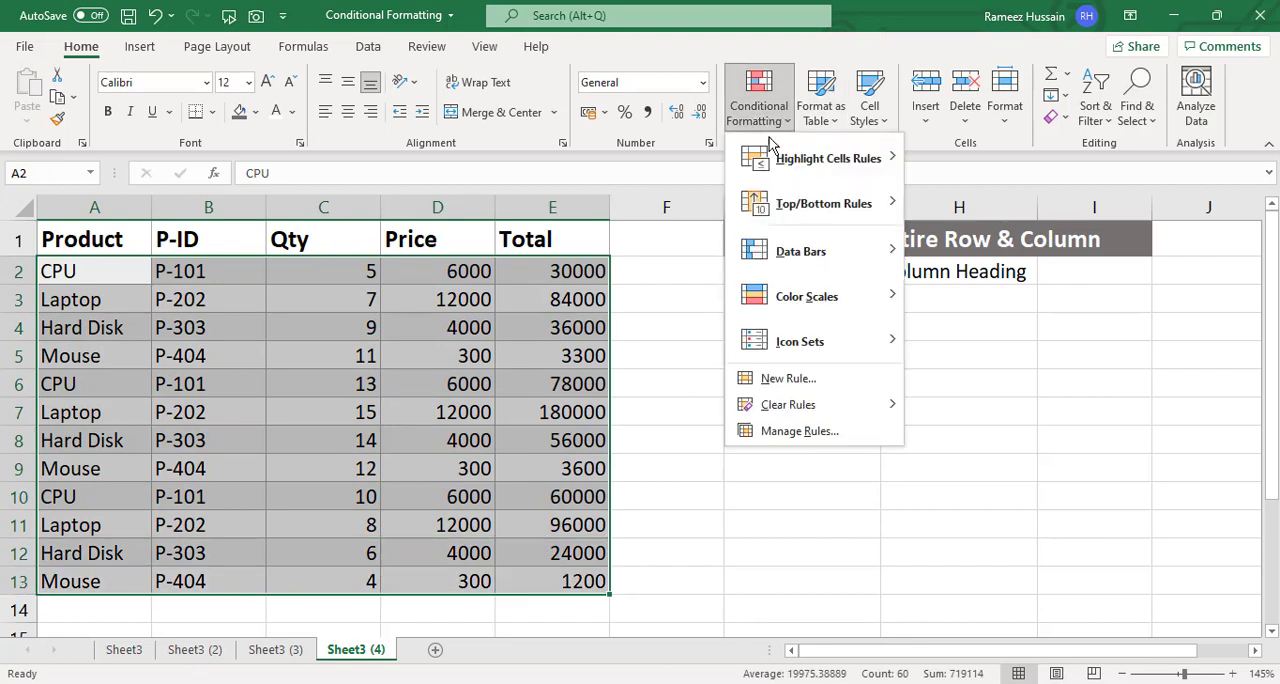
click(785, 380)
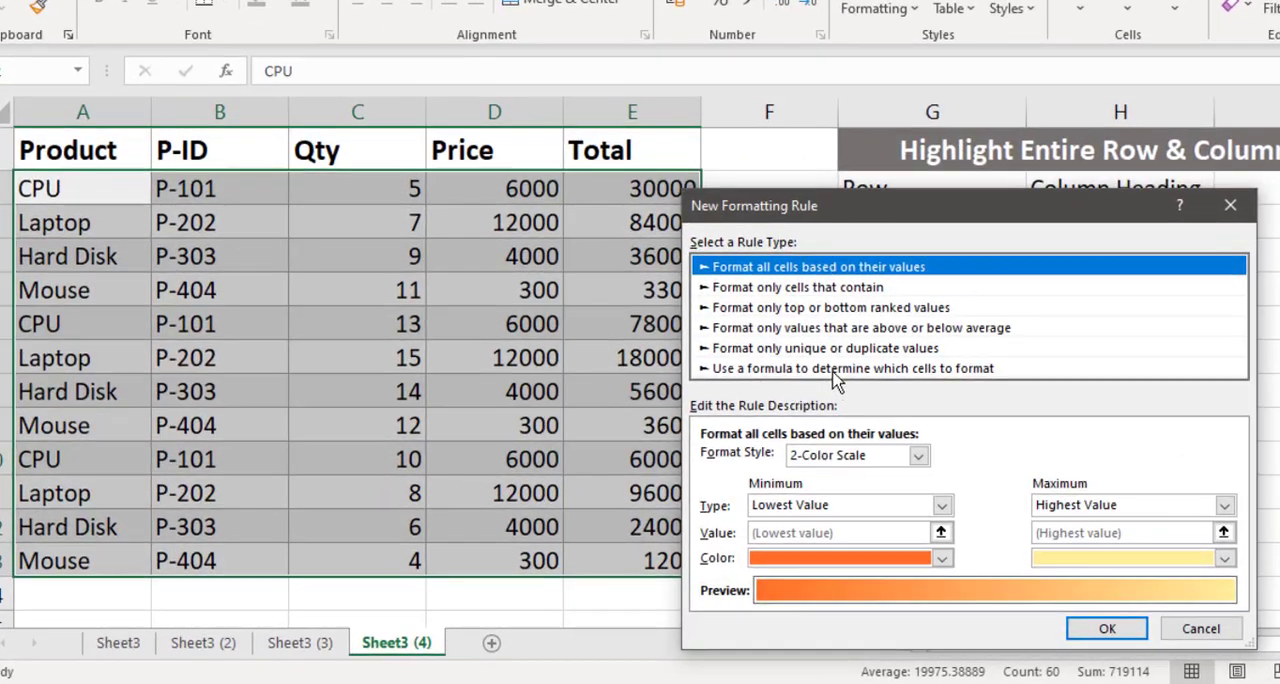
click(836, 370)
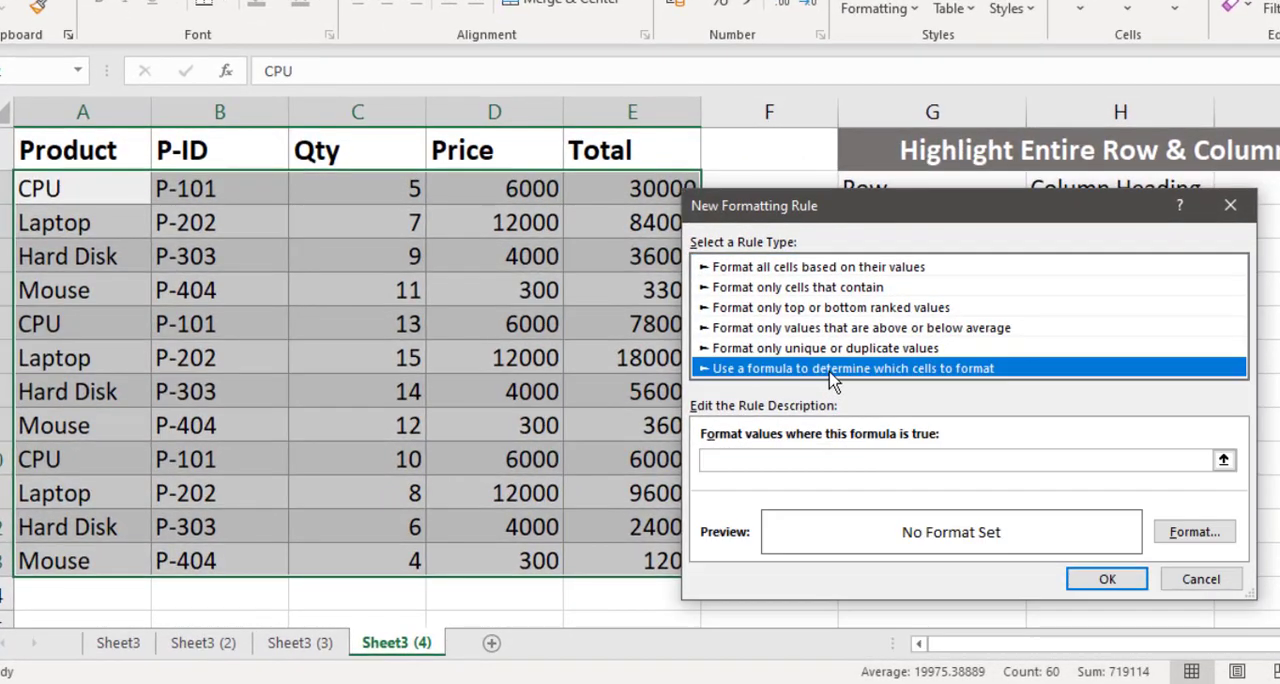
- Enter =$A2=$G$3 as the rule's formula, locking only the column of A2 and keeping G3 fully absolute
click(737, 460)
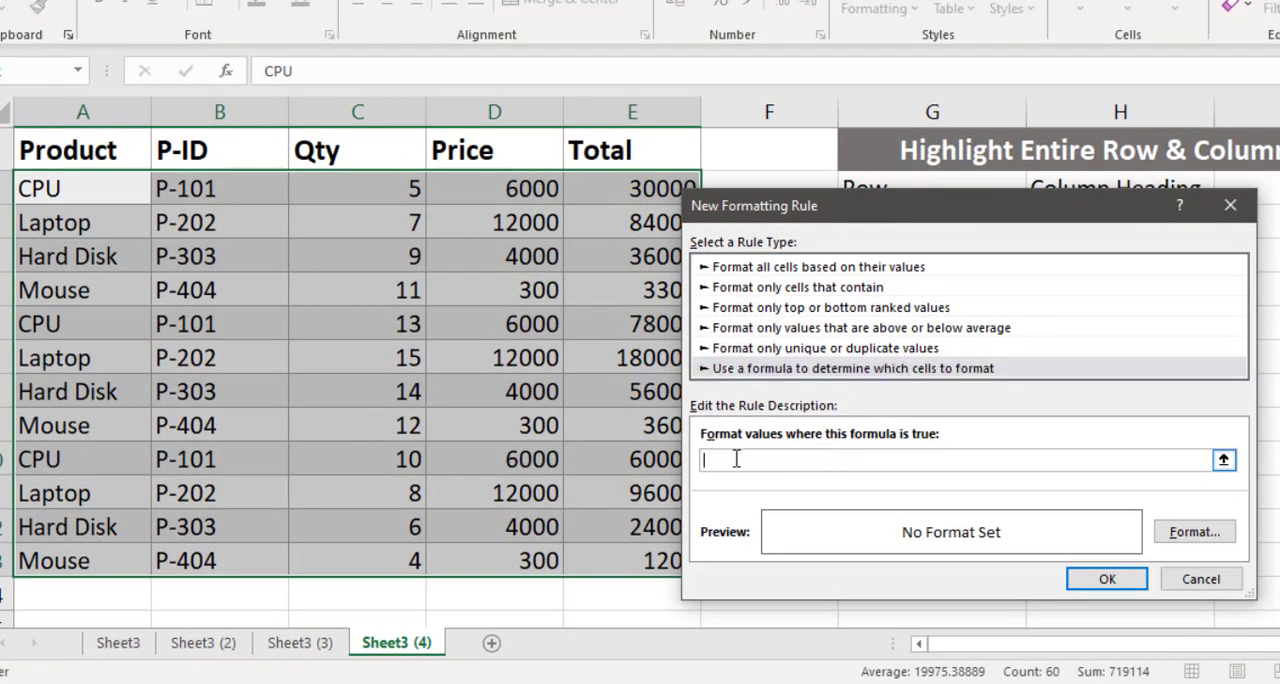
click(103, 191)
drag(962, 219, 962, 256)
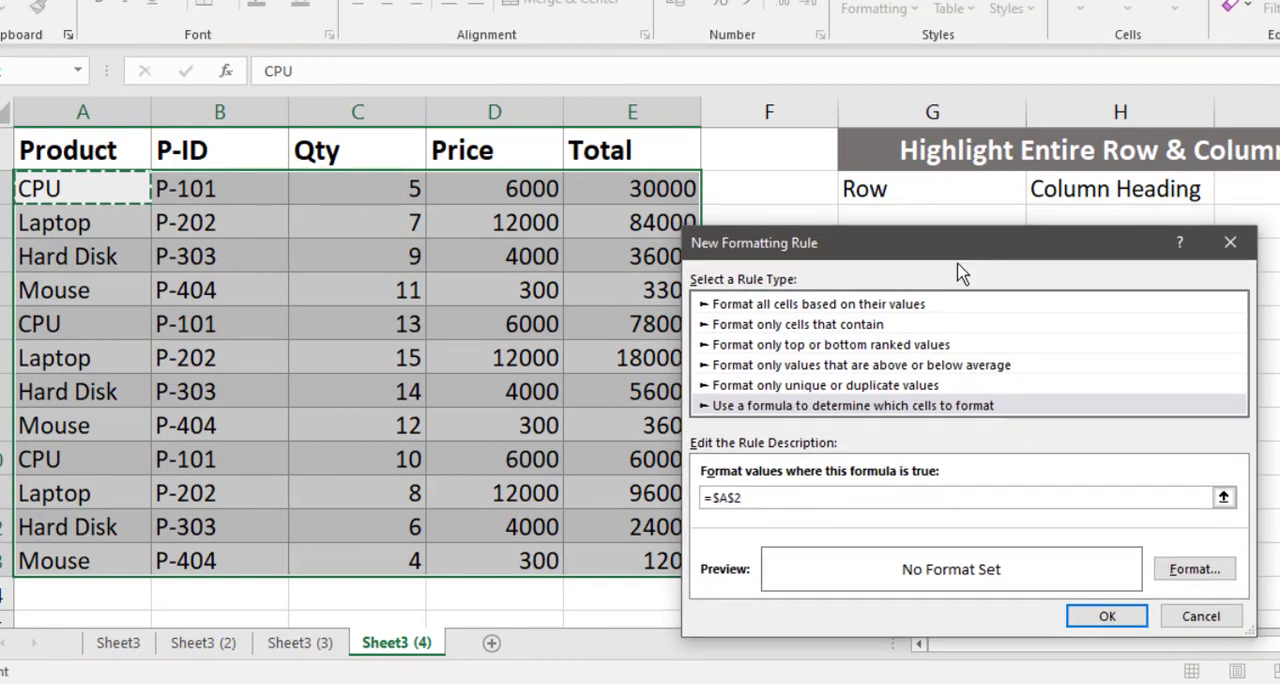
click(738, 498)
key(BackSpace)
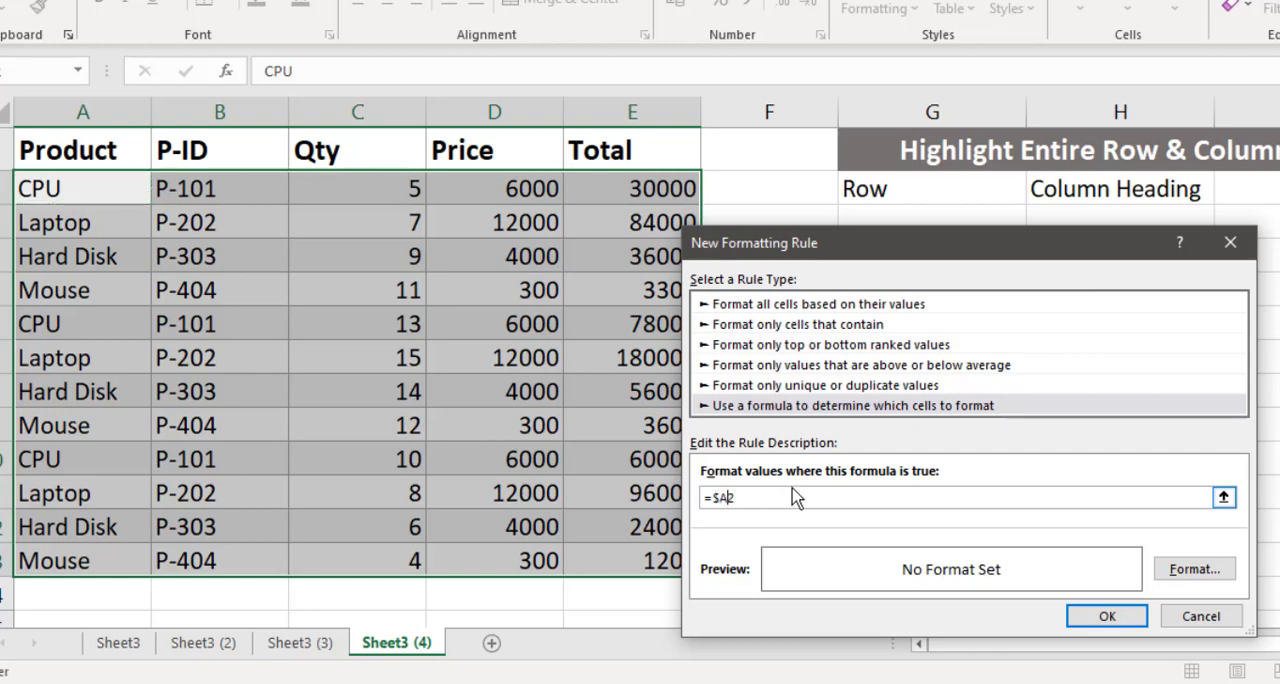
text(=)
drag(935, 253, 934, 267)
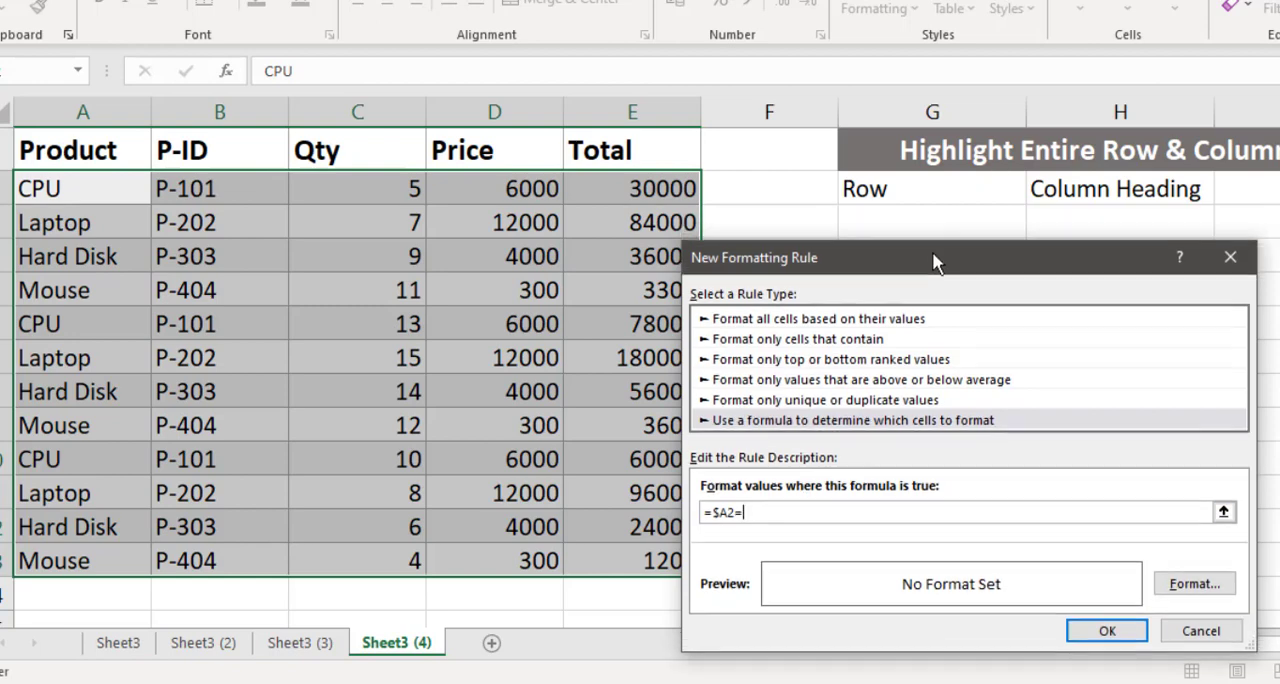
click(931, 220)
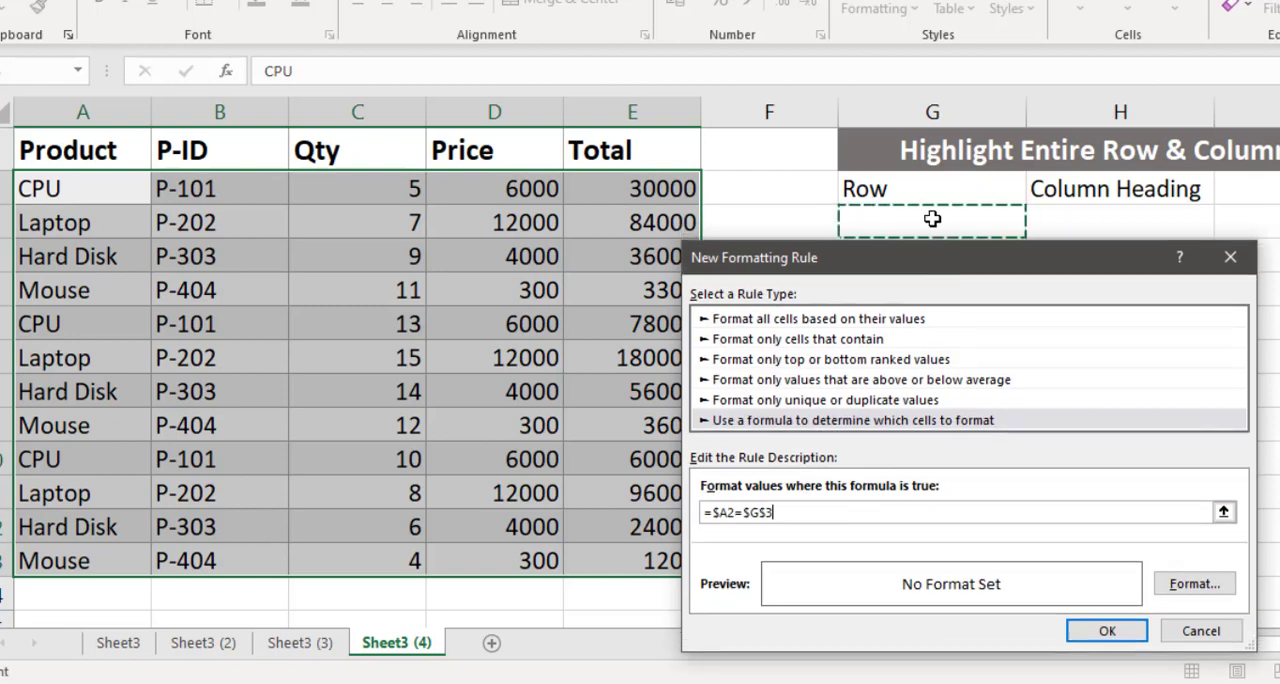
- Give the row rule a light green background fill and apply it to the table data
click(1194, 582)
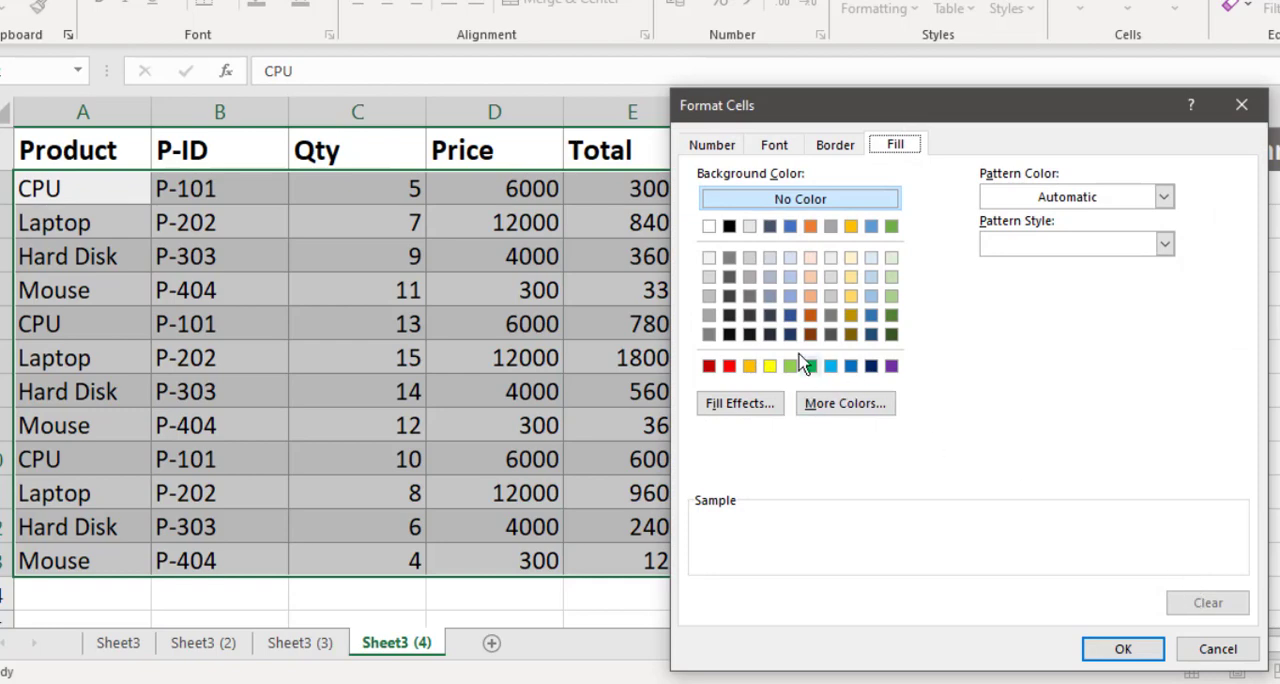
click(792, 367)
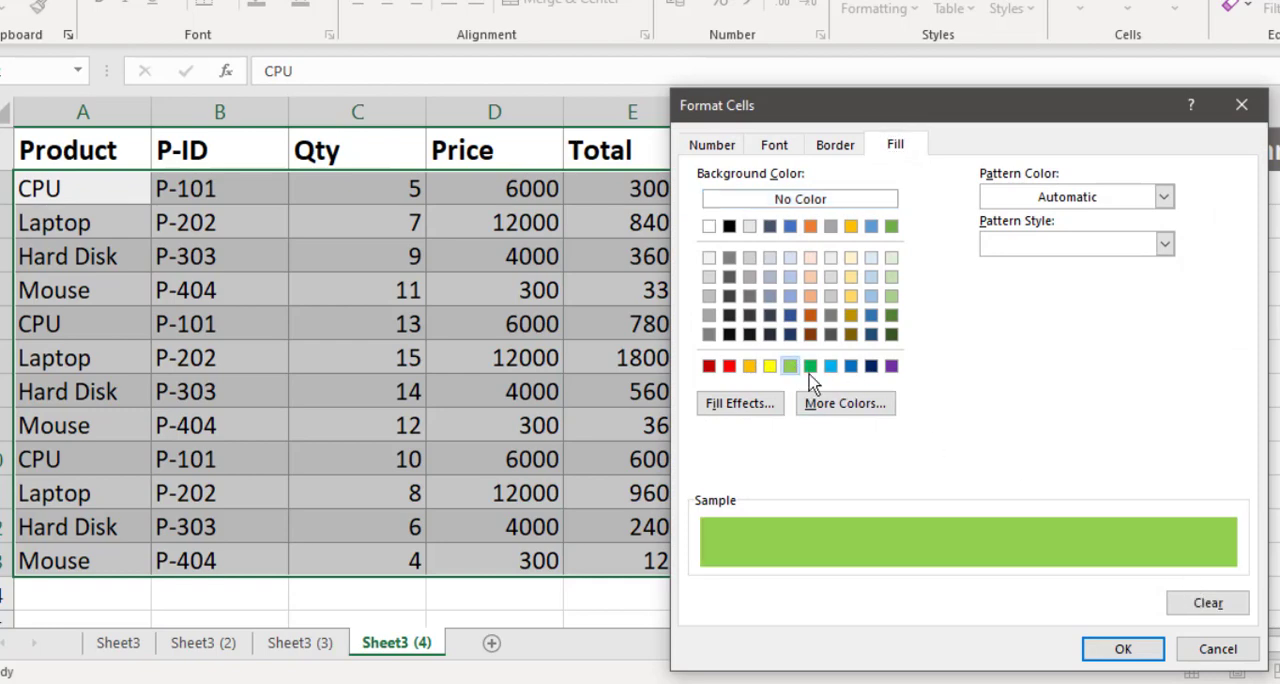
click(1125, 650)
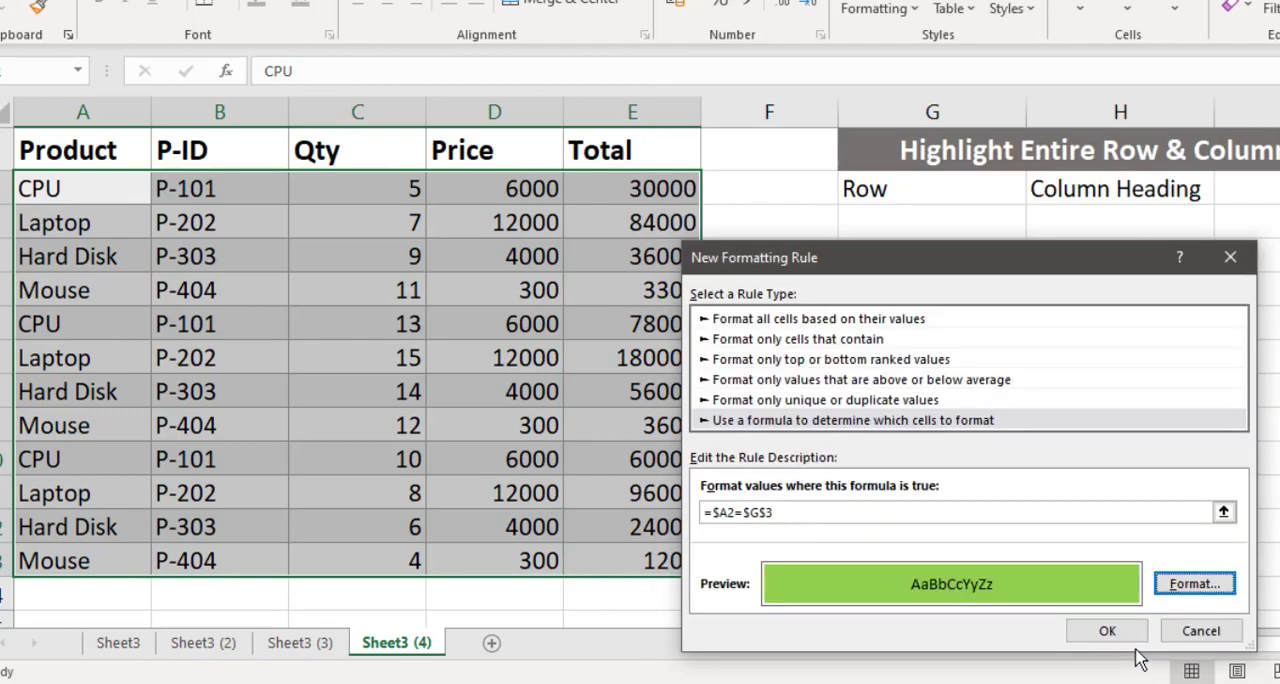
click(1110, 634)
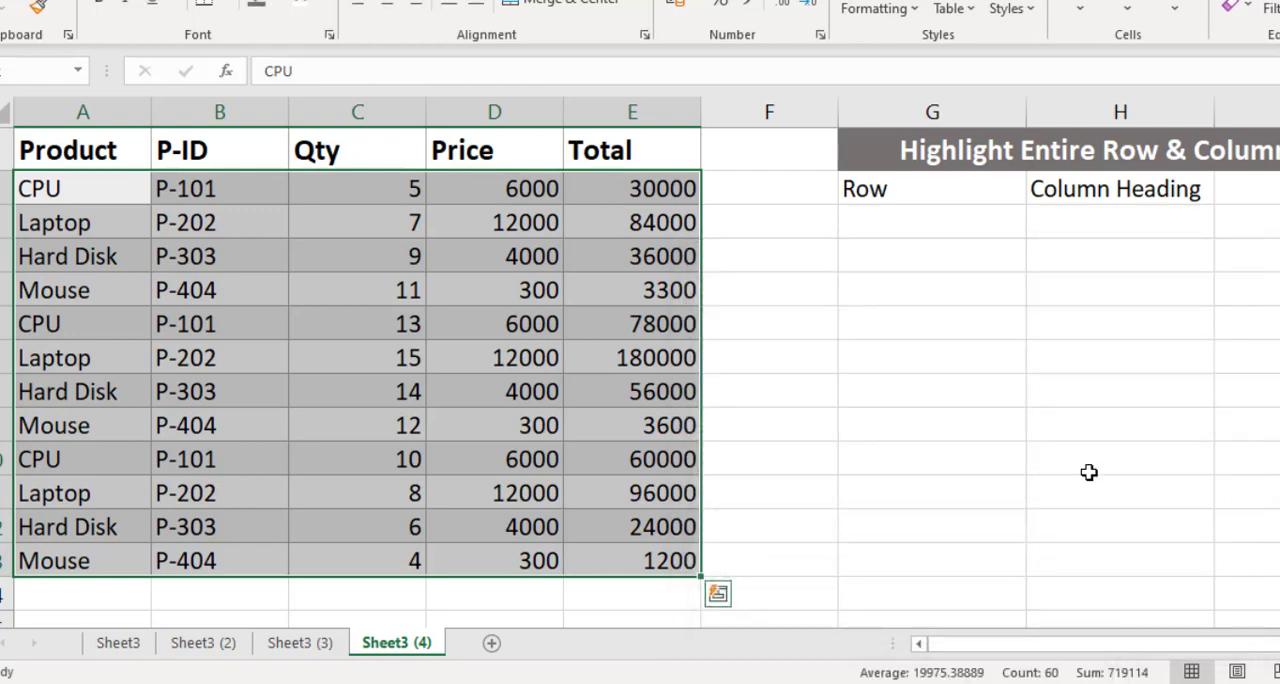
- Test the row-highlighting rule by entering Laptop in G3 under the Row label
click(988, 233)
text(Laptop)
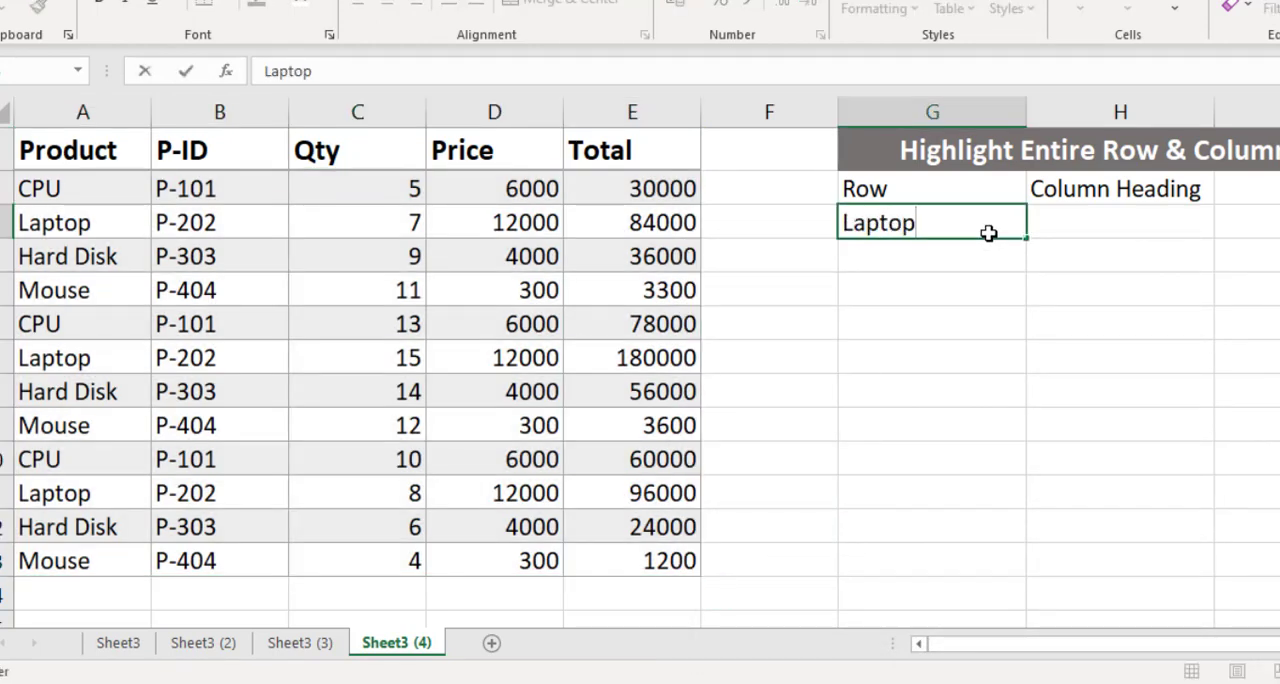
key(Return)
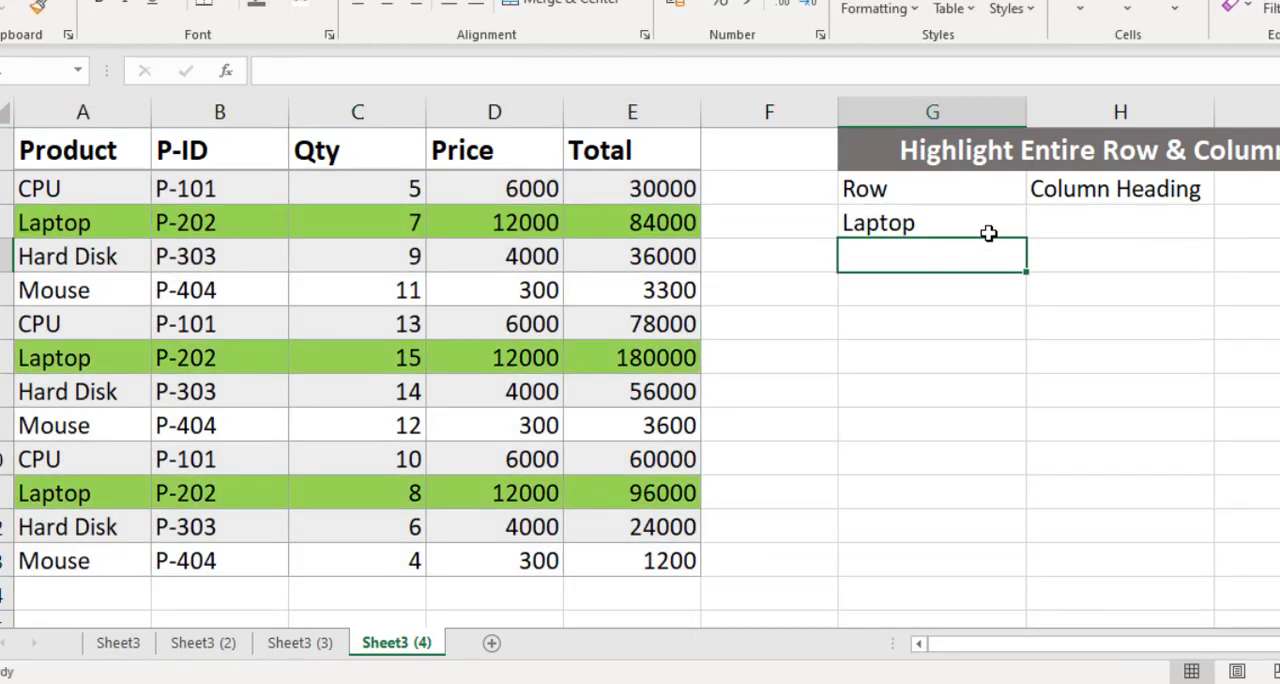
click(988, 233)
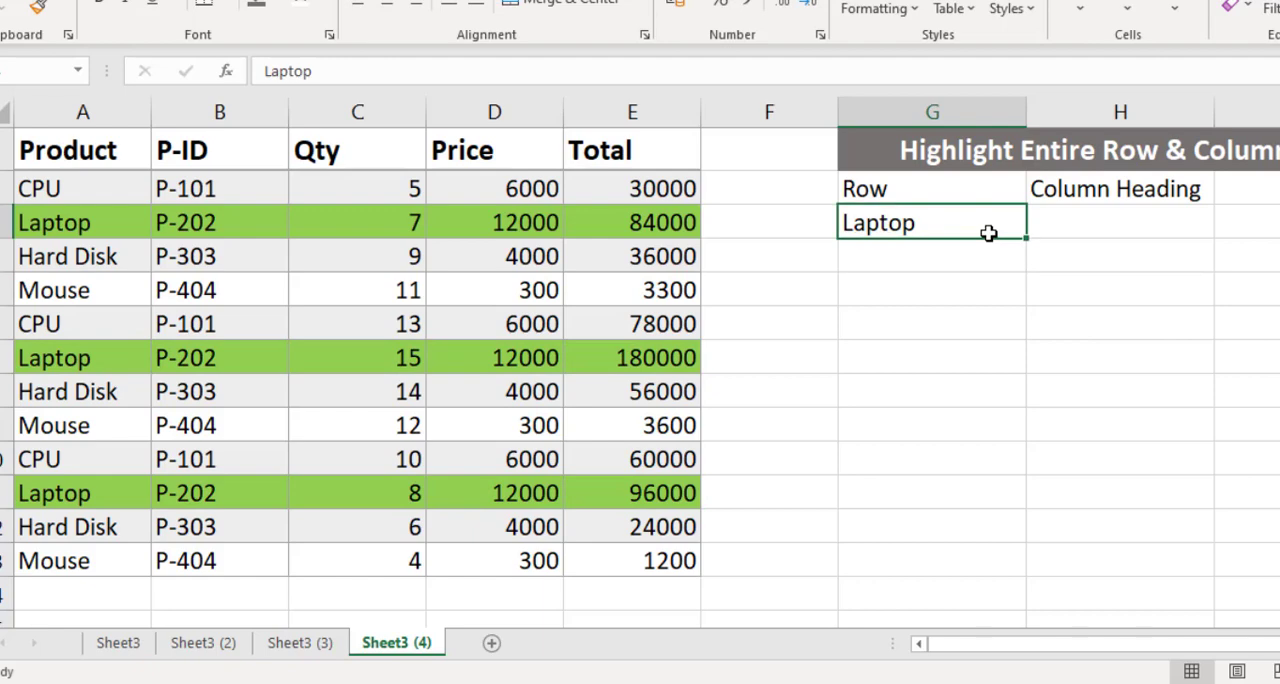
click(1093, 227)
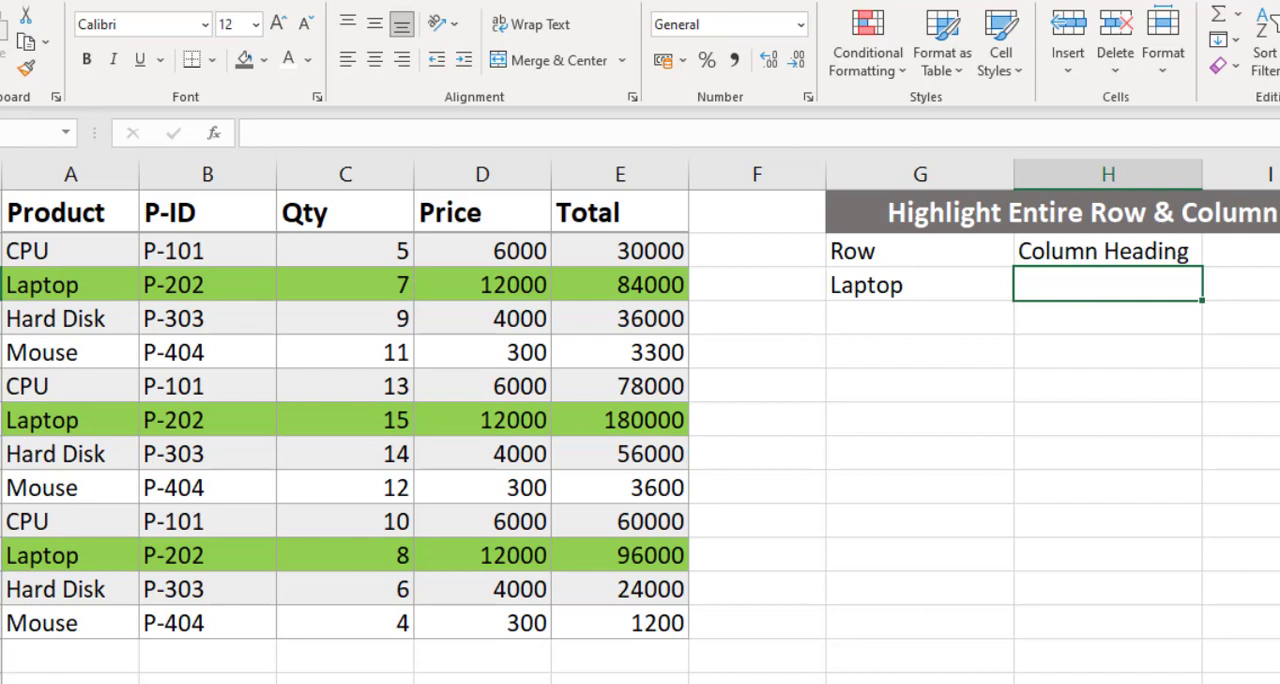
- Start another formula-based conditional formatting rule for the whole table including headers, A1:E13, on Sheet3 (4)
drag(12, 210, 661, 616)
click(890, 70)
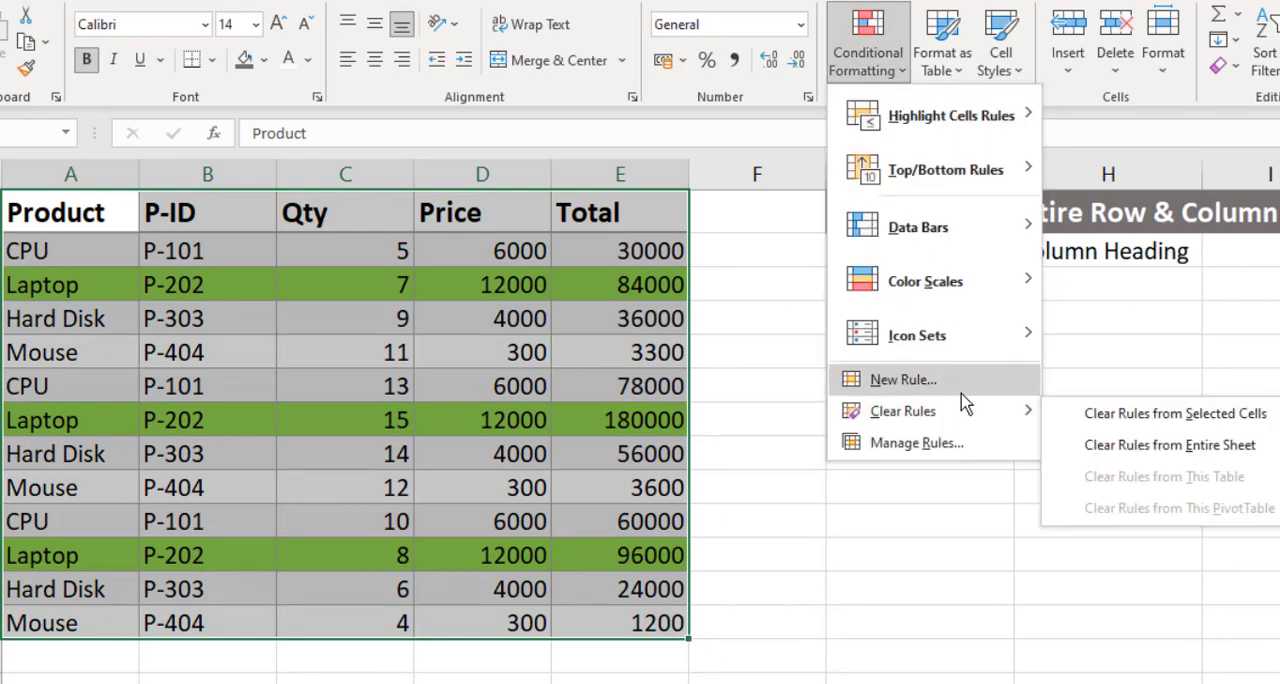
click(962, 394)
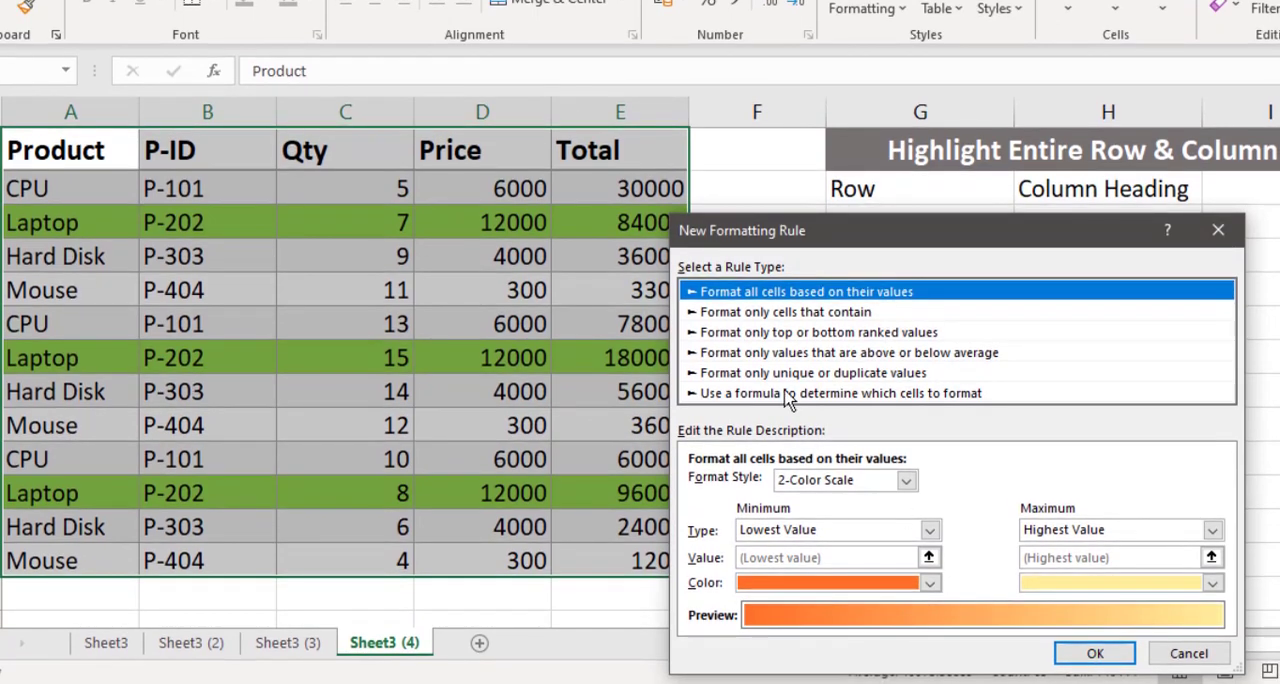
click(787, 395)
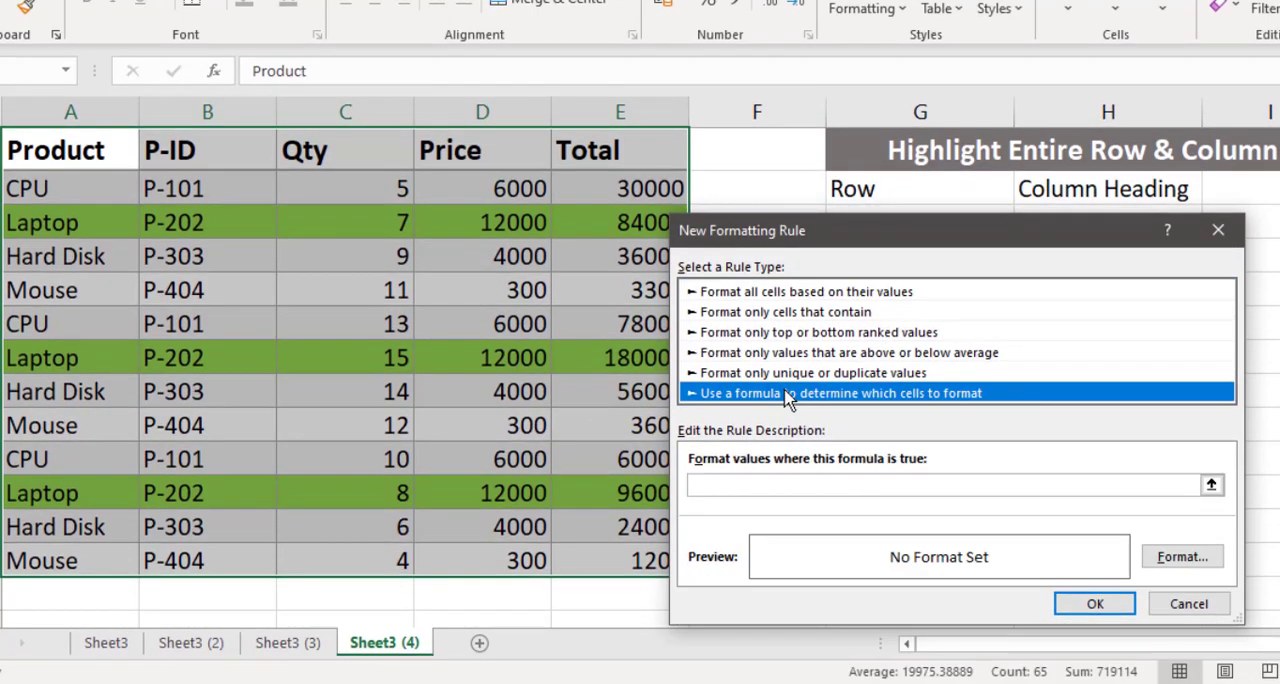
- Enter =A$1=$H$3 as the rule's formula, locking only the row of A1 and keeping H3 fully absolute
click(801, 483)
drag(920, 234, 921, 264)
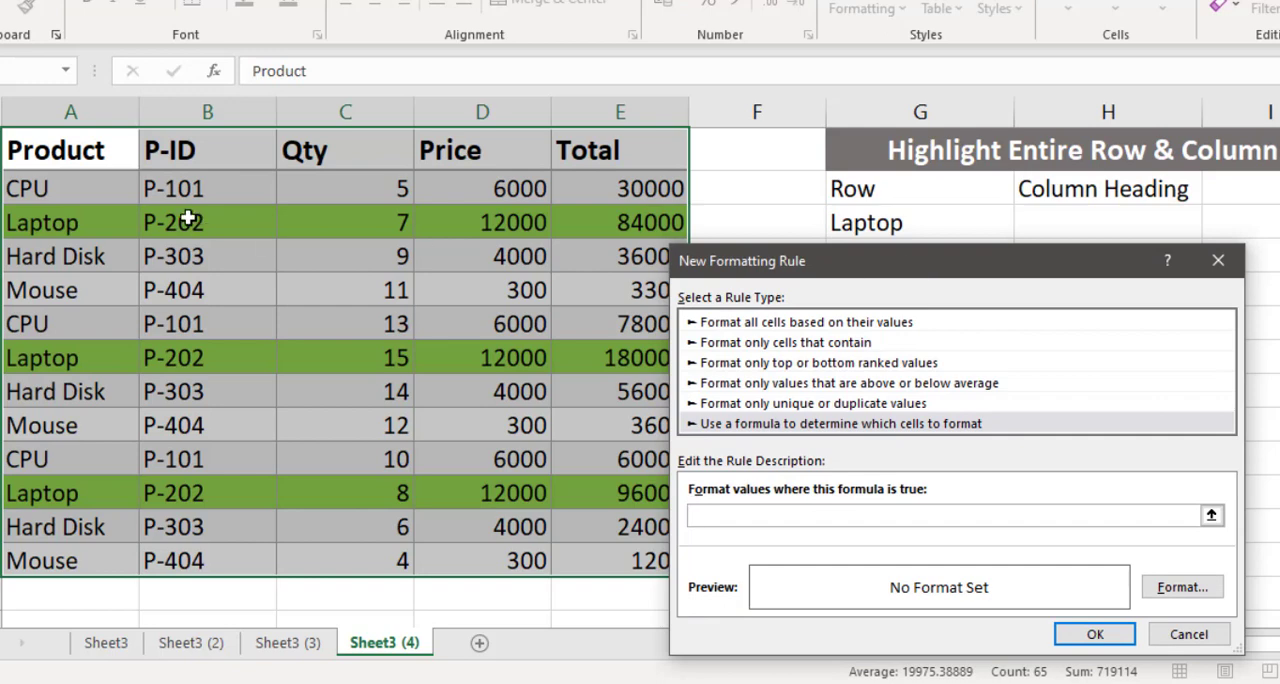
click(62, 148)
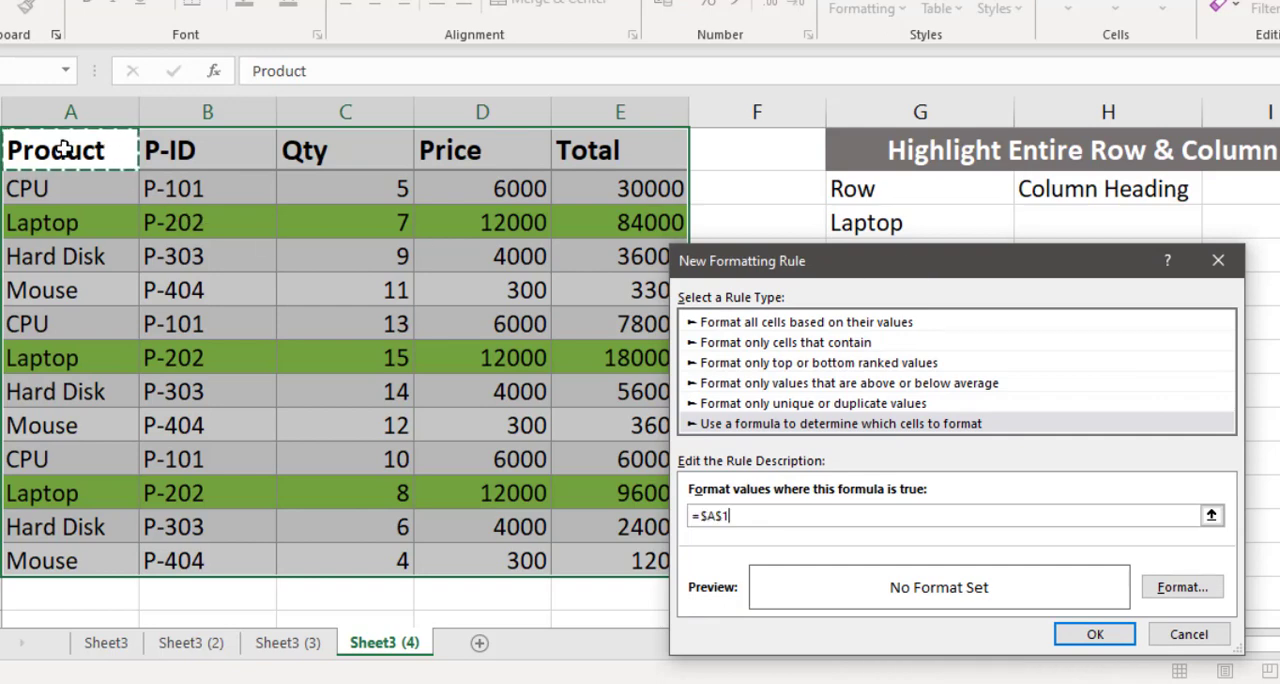
click(810, 515)
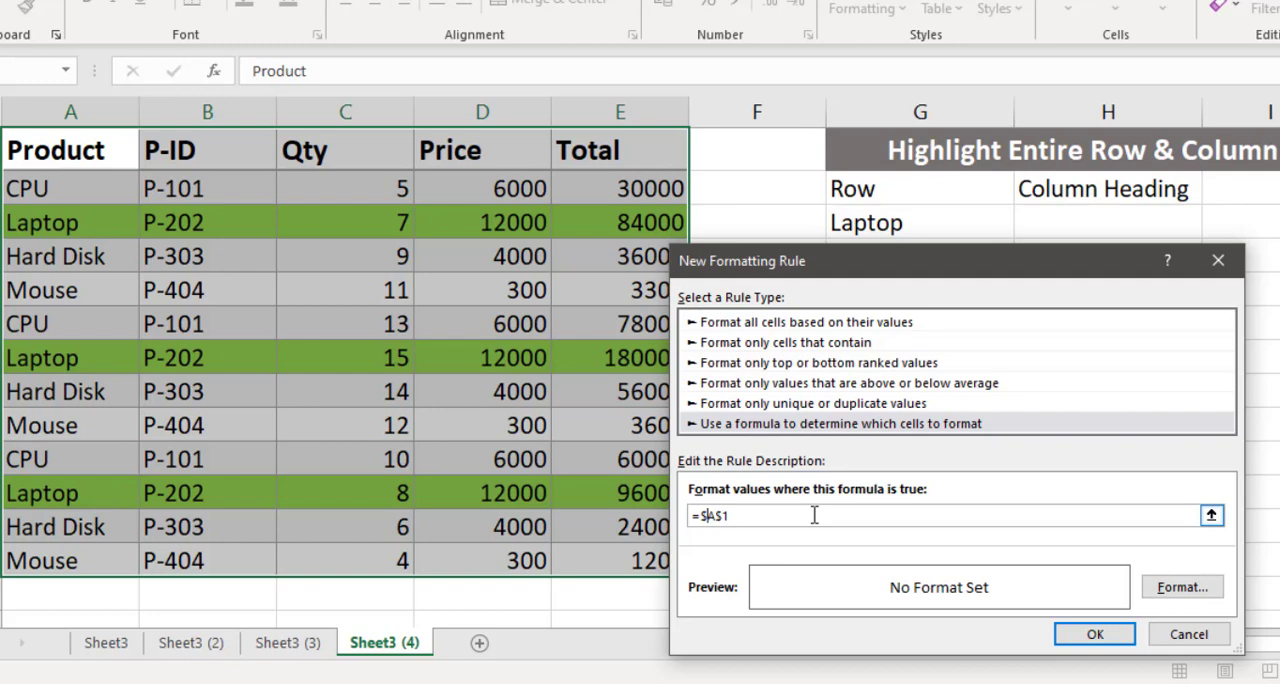
key(BackSpace)
text(=)
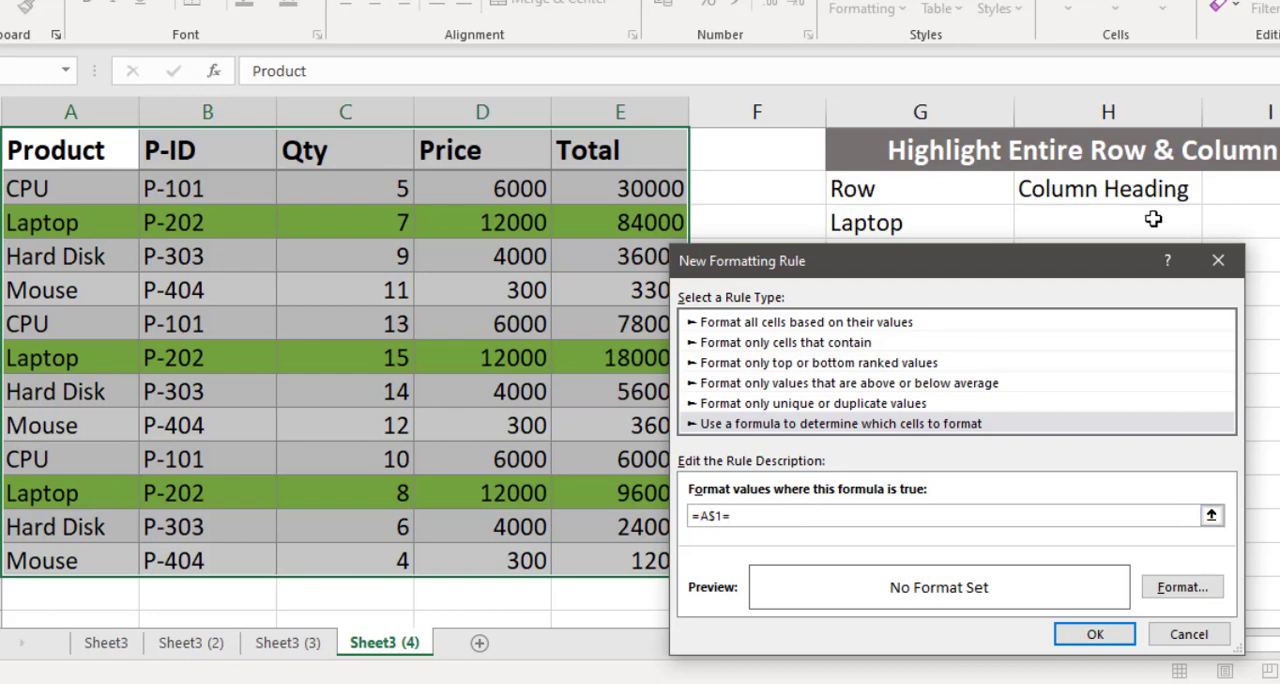
click(1132, 218)
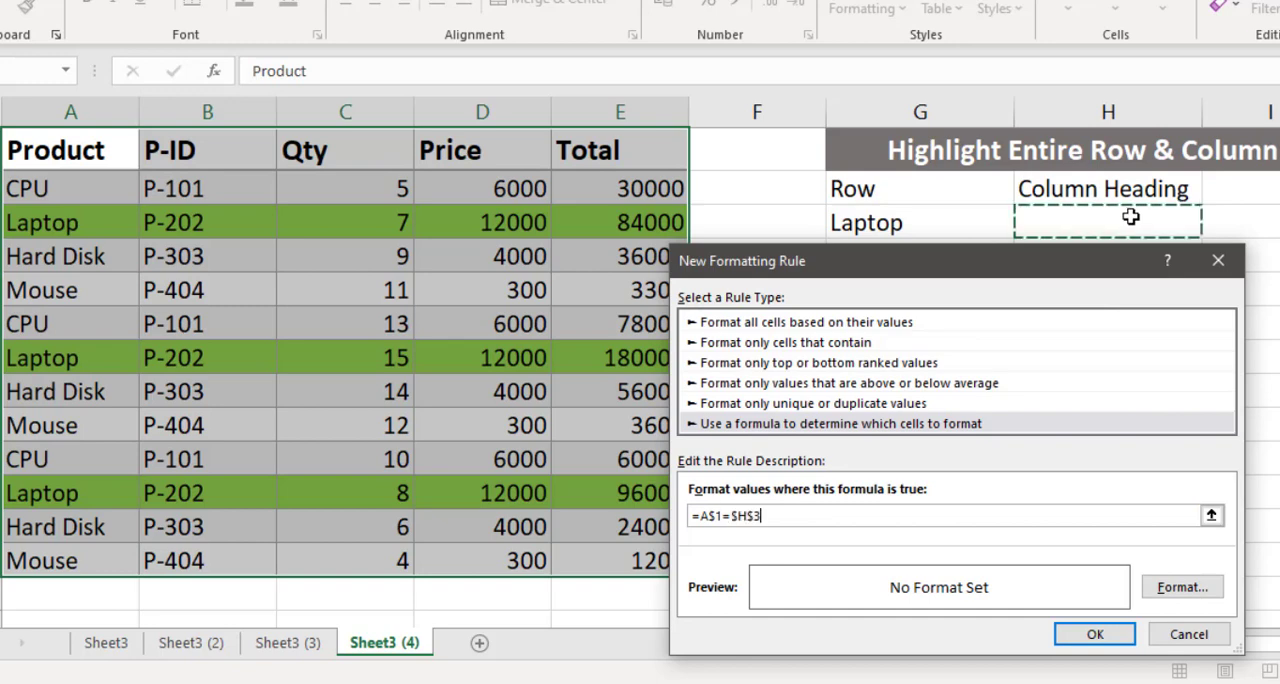
- Give the column rule a dark orange background fill and apply it to the whole table
click(1183, 587)
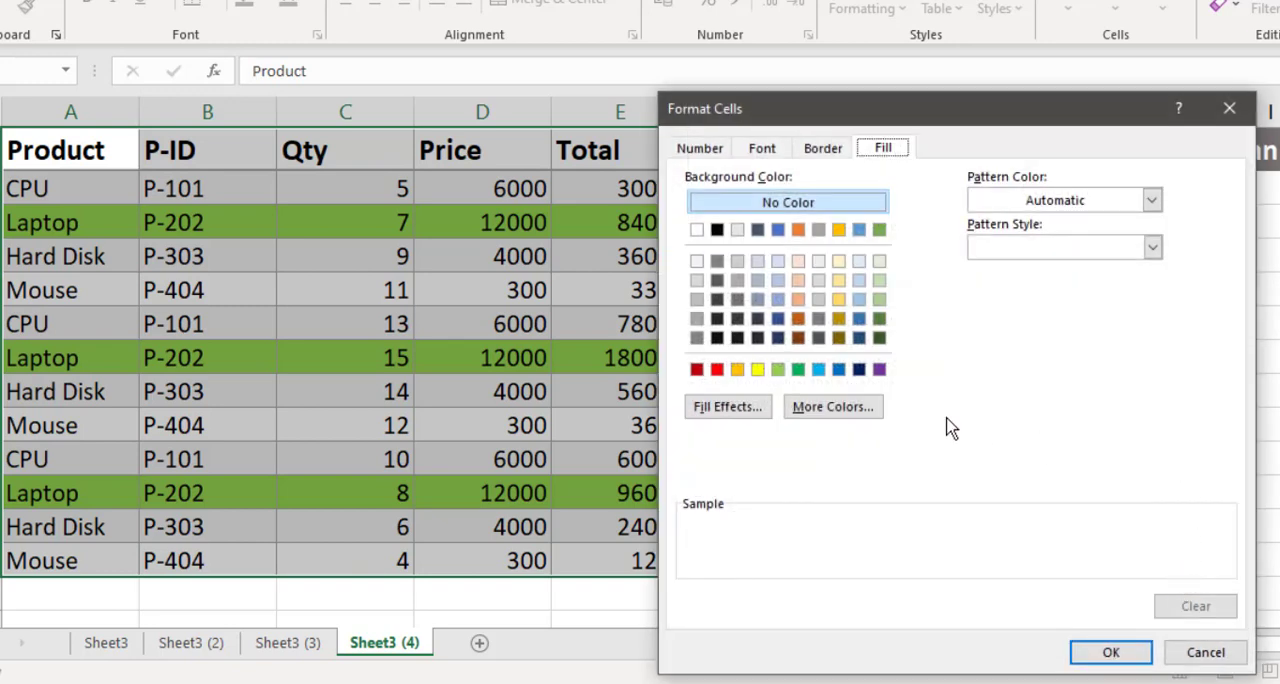
click(797, 319)
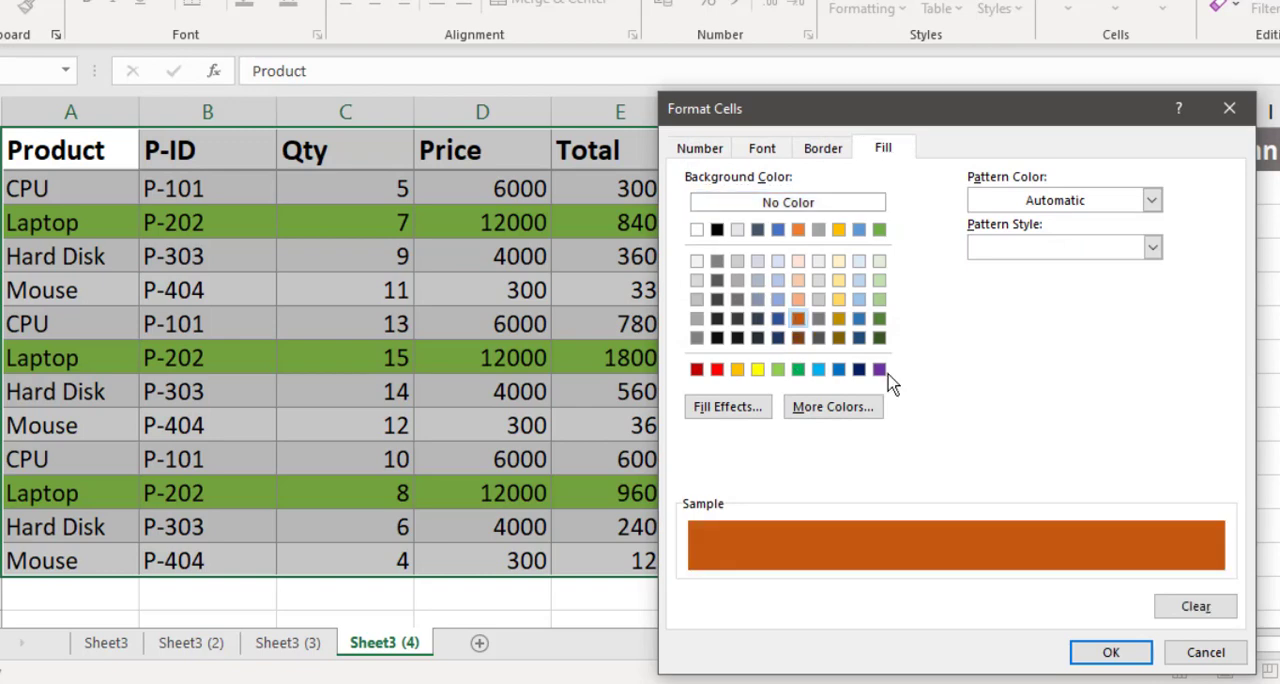
click(1100, 655)
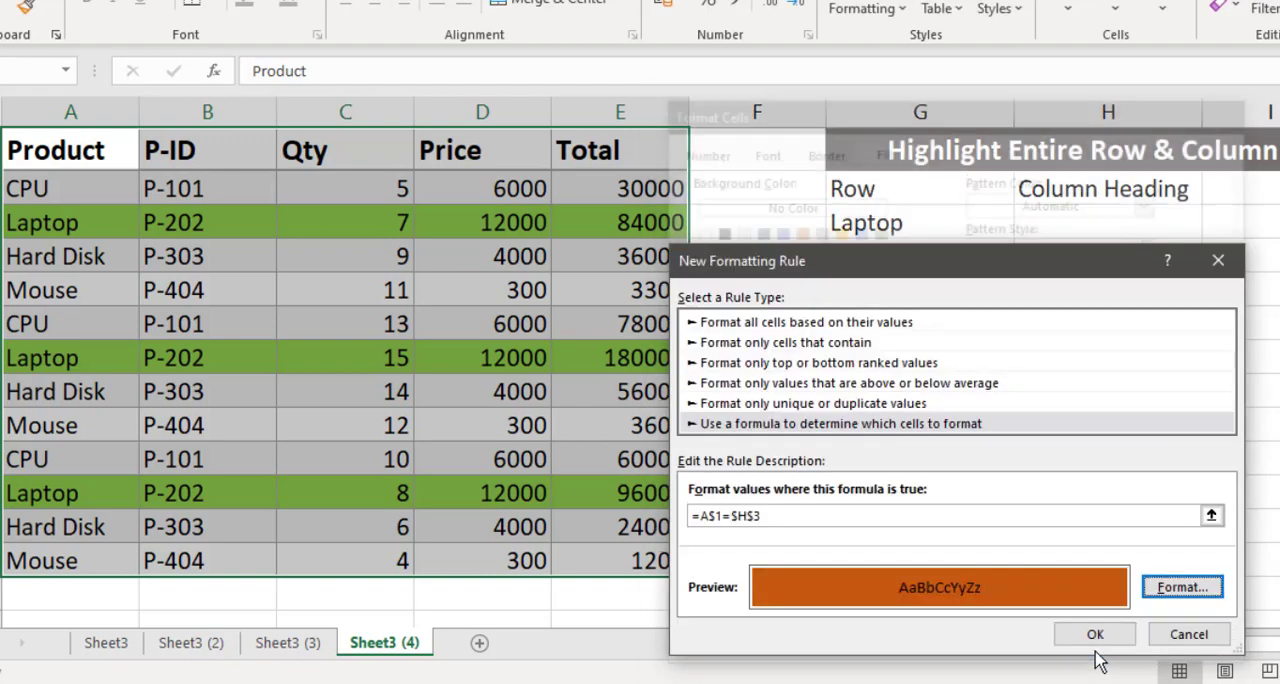
click(1096, 635)
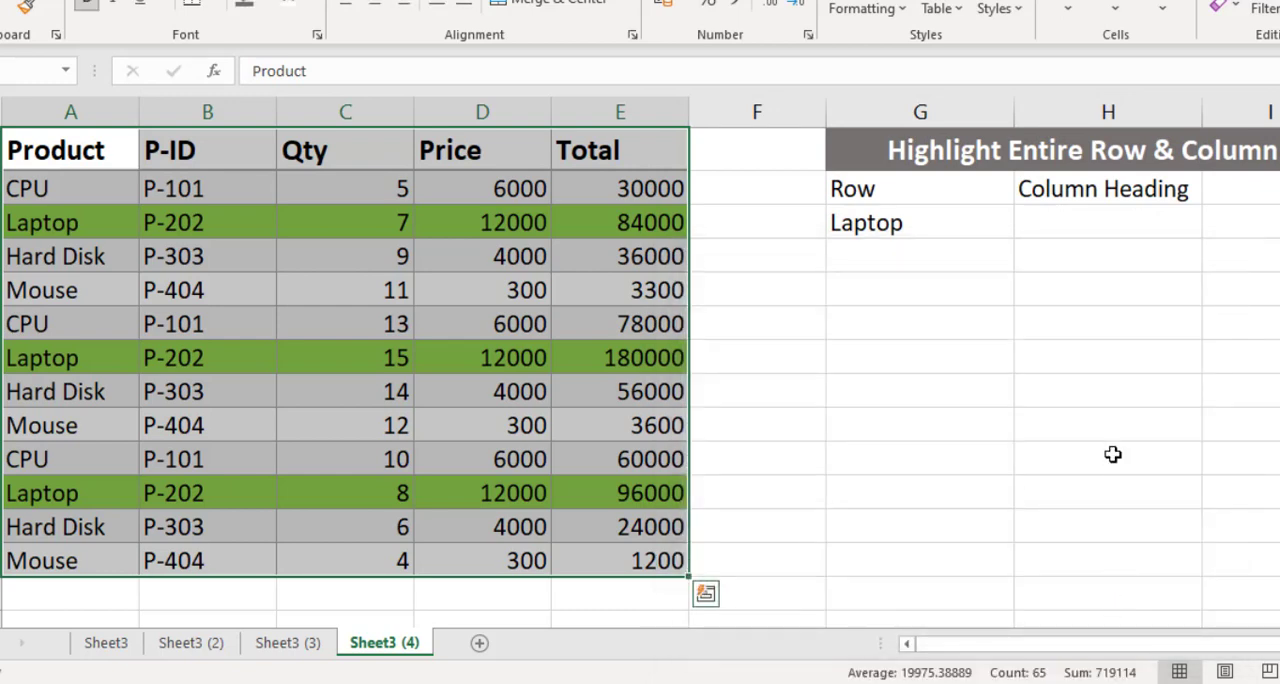
- Test the column-highlighting rule by setting the column heading in H3 to Total, followed by P-ID
click(1071, 222)
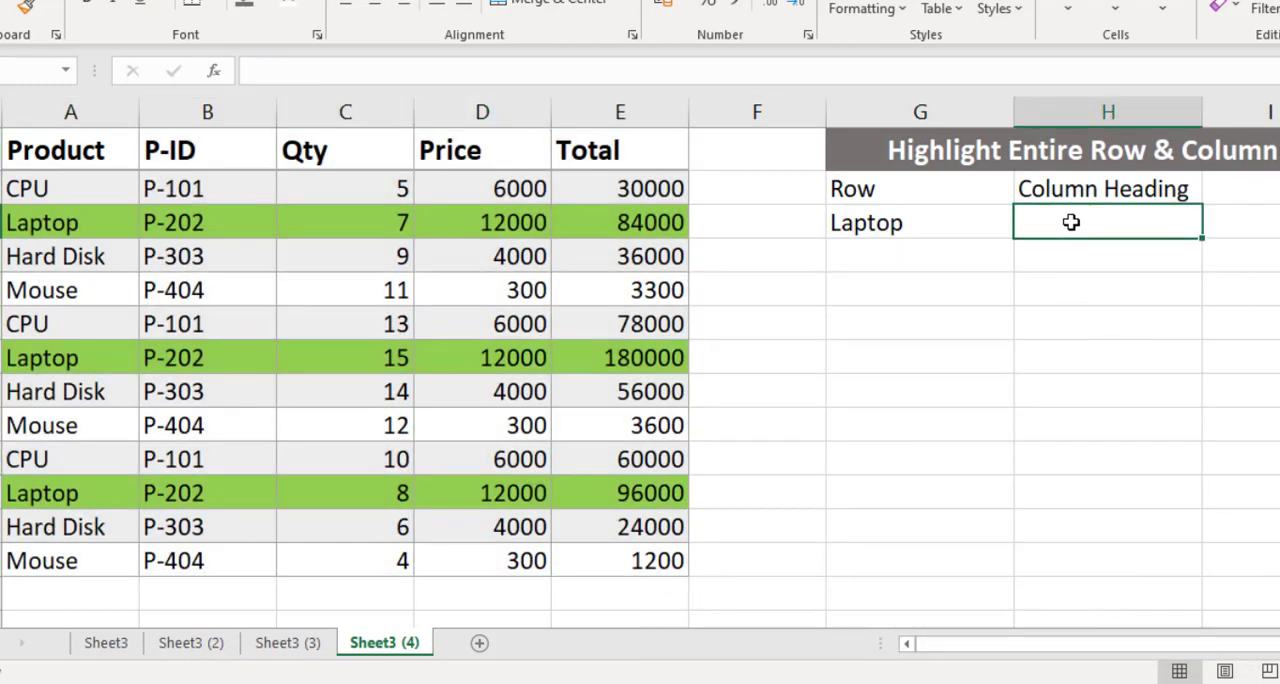
text(Total)
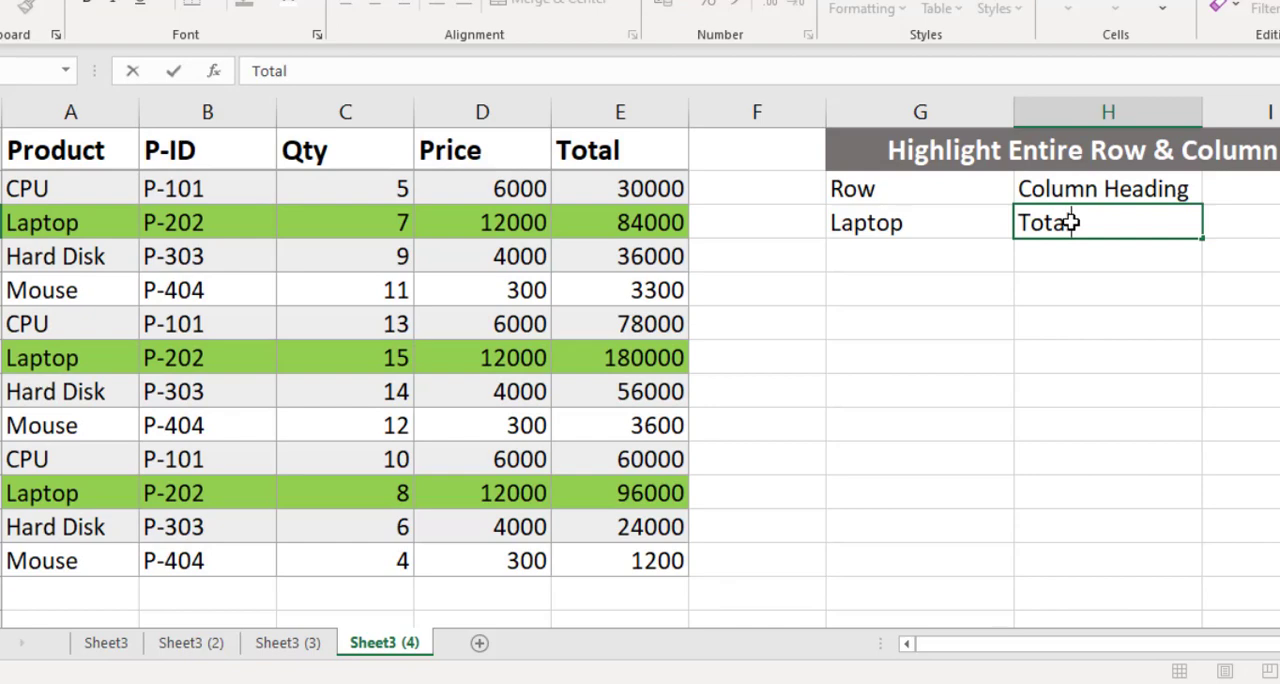
key(Return)
click(1071, 222)
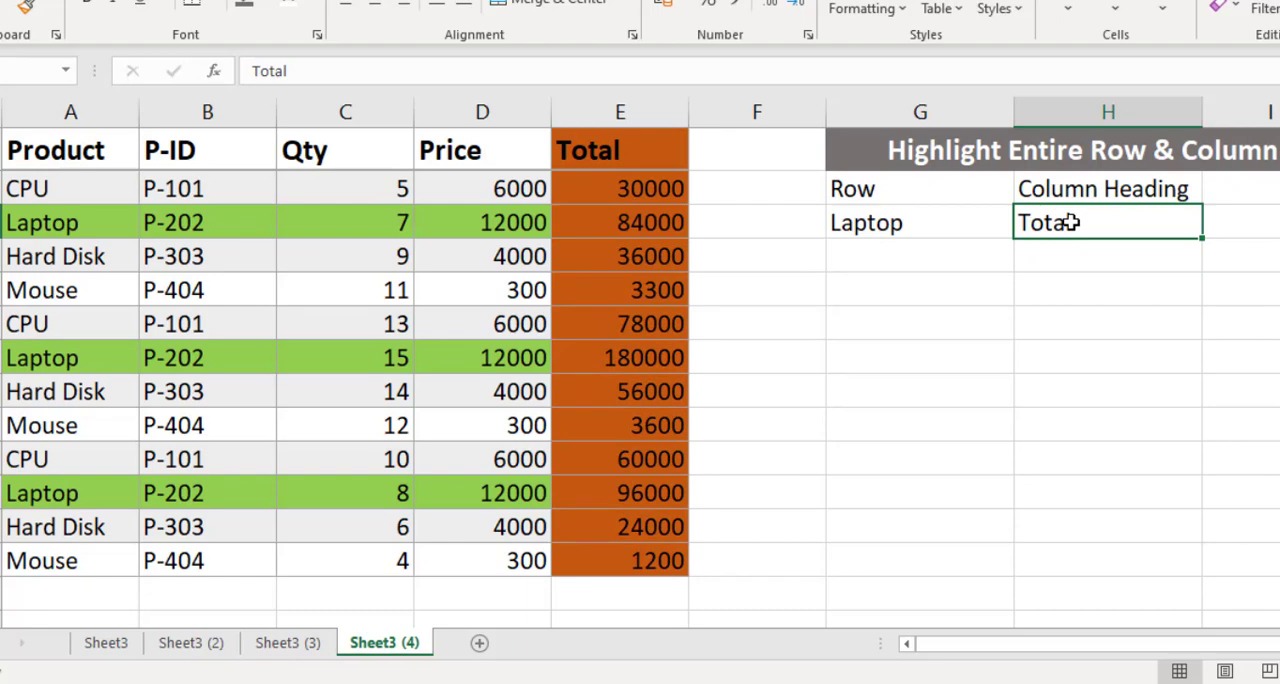
text(P-I)
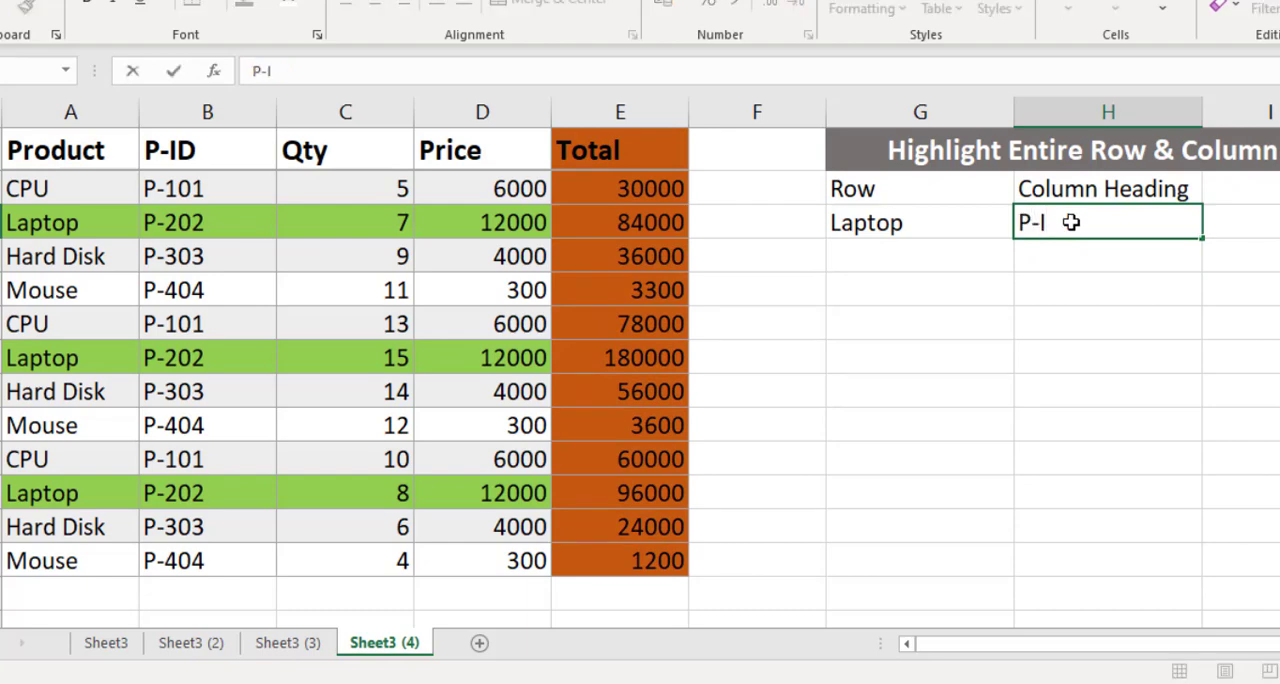
text(D)
key(Return)
click(1071, 222)
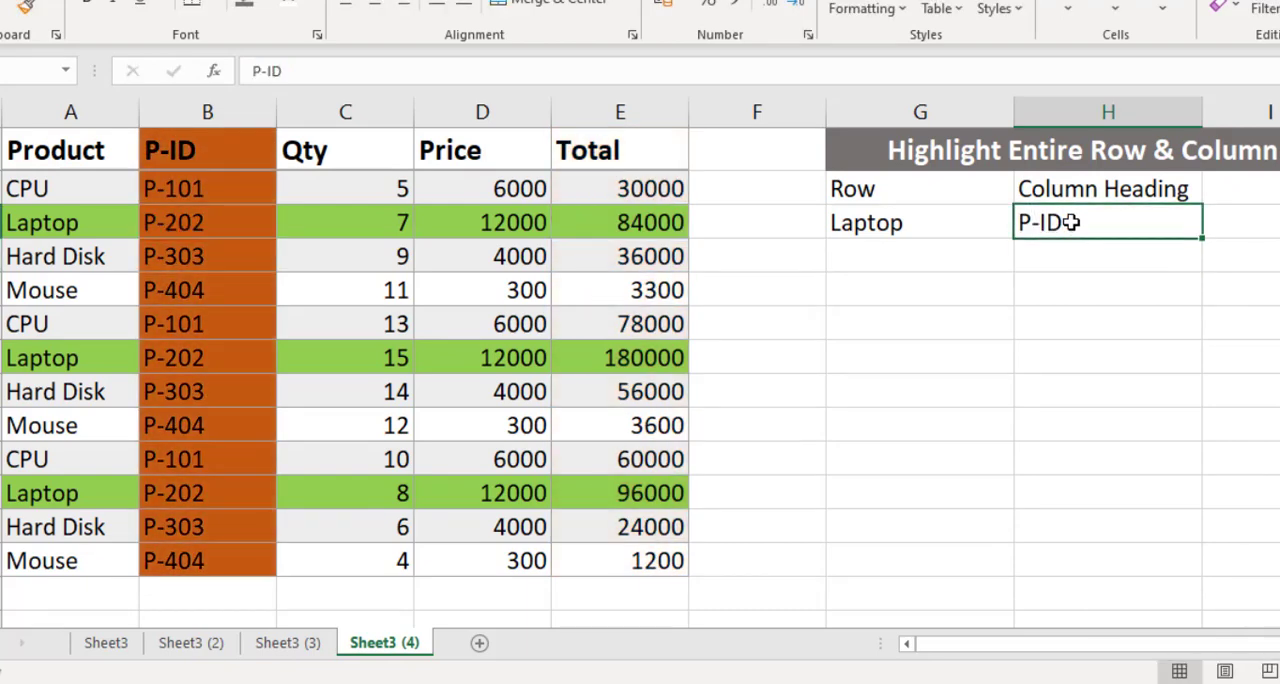